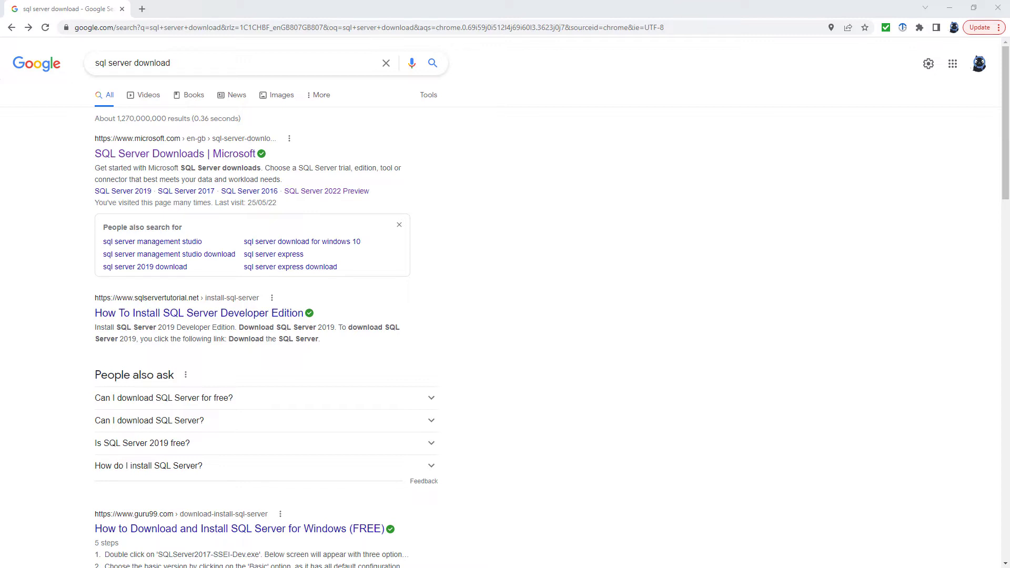
Open Microsoft's SQL Server Downloads page from the search results and follow the SQL Server 2022 announcement to the preview trial registration.
click(135, 193)
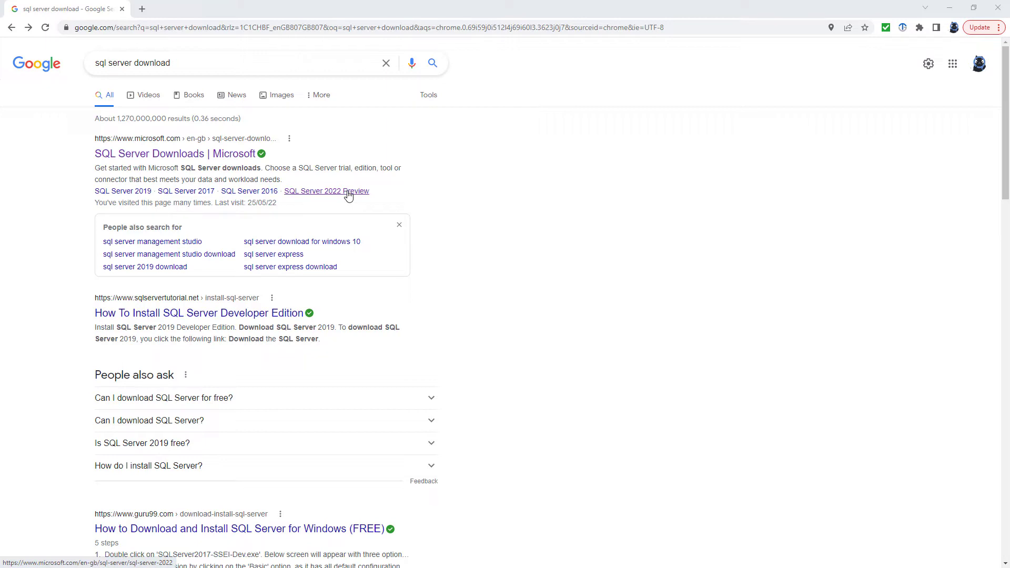
click(180, 154)
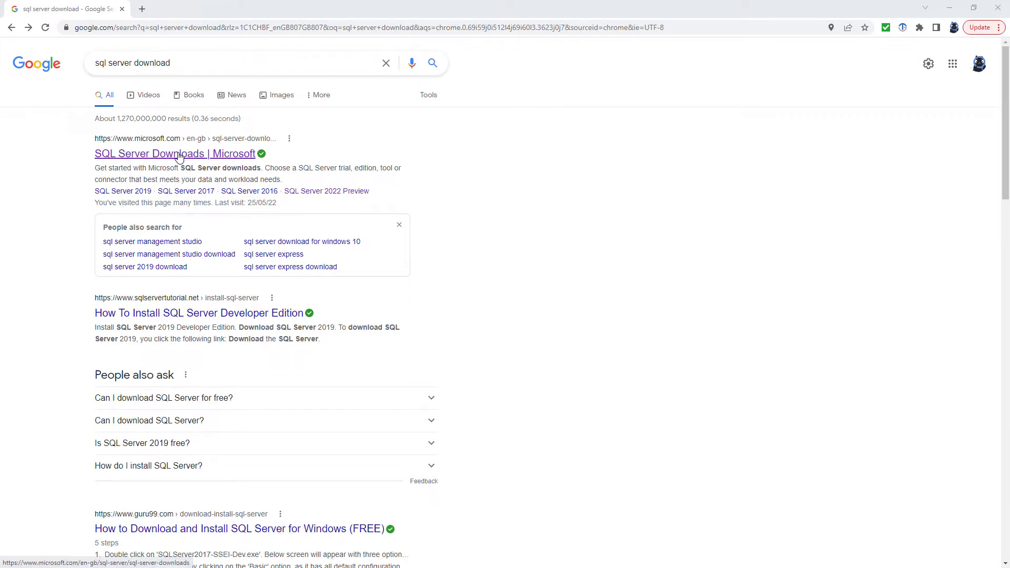
click(220, 158)
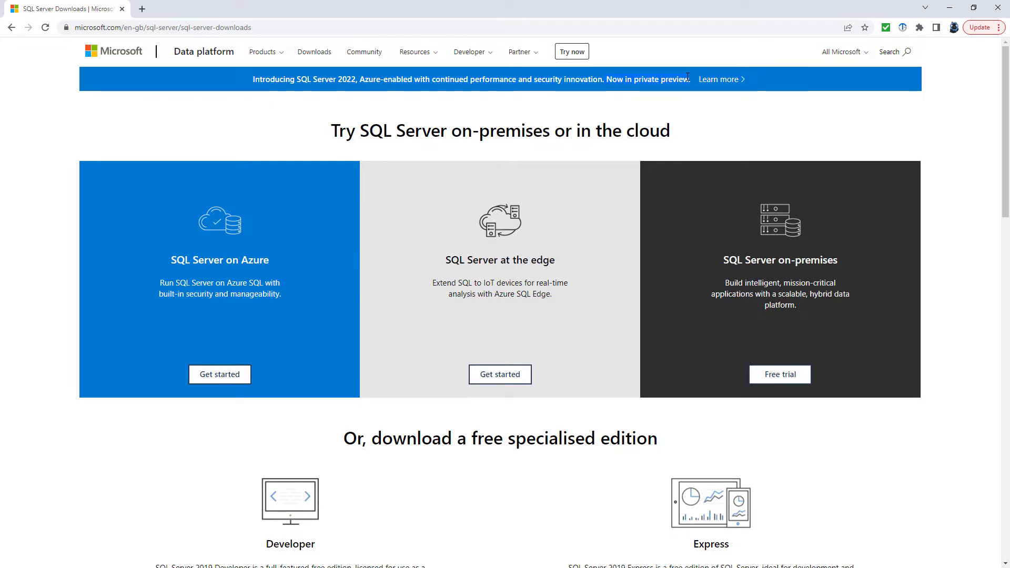
click(717, 83)
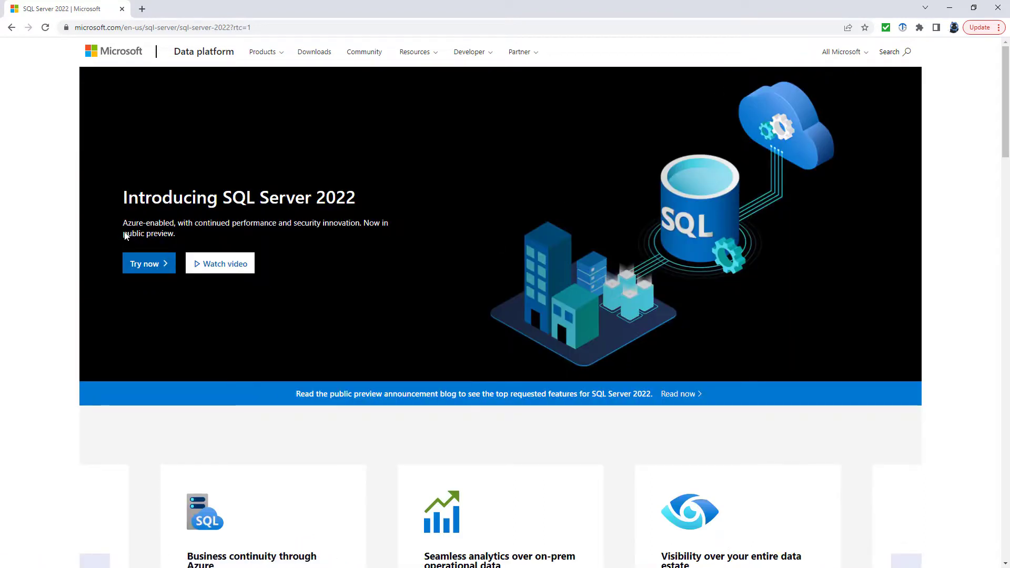
drag(123, 234, 174, 239)
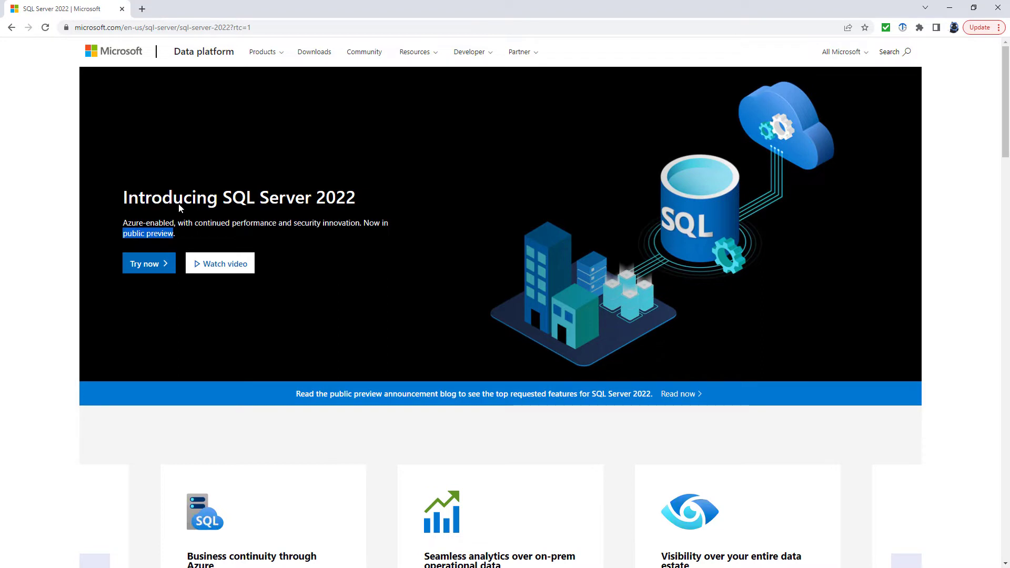
click(155, 269)
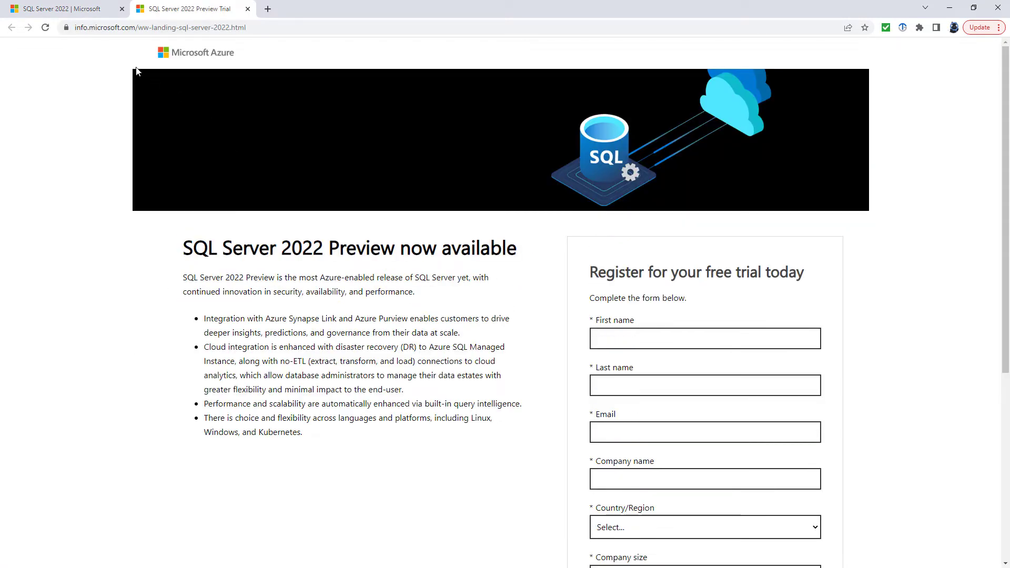
View the SQL Server 2022 page through the search result's SQL Server 2022 Preview link and return to the trial registration.
click(79, 9)
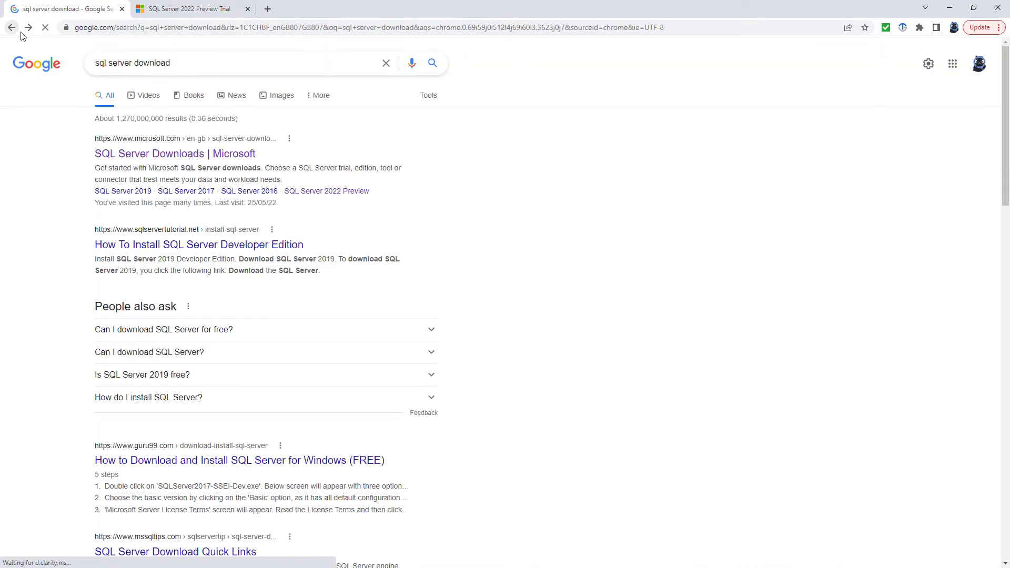
click(326, 192)
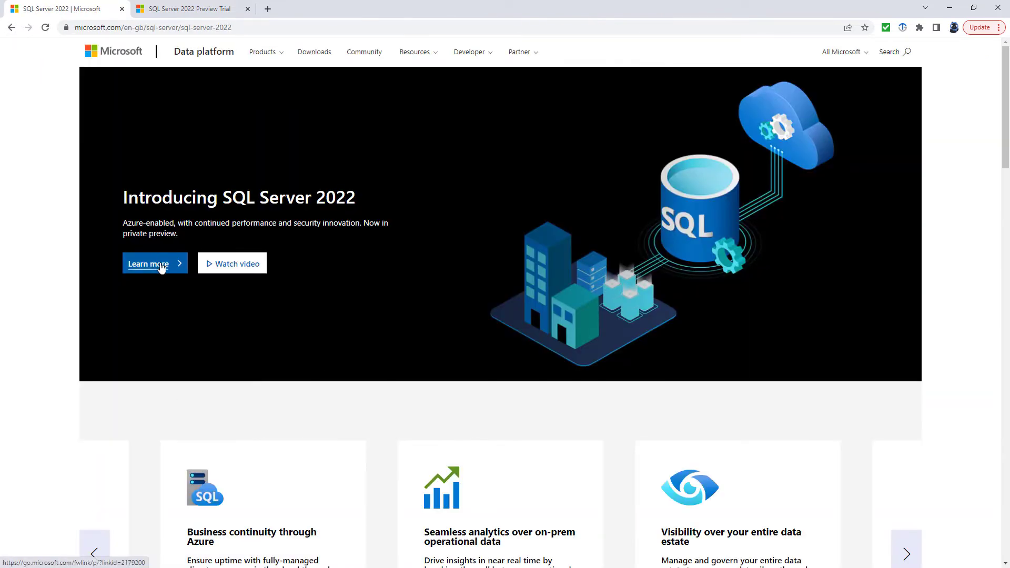
click(161, 268)
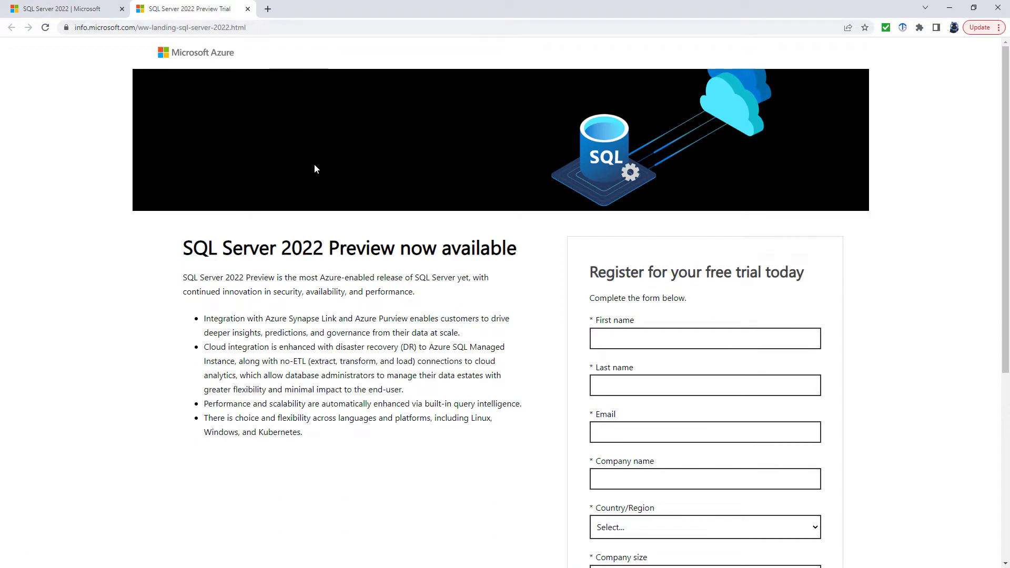
Go through the SQL Server 2022 Preview free trial registration form and submit it to reach the download page.
scroll(465, 424, down, 2)
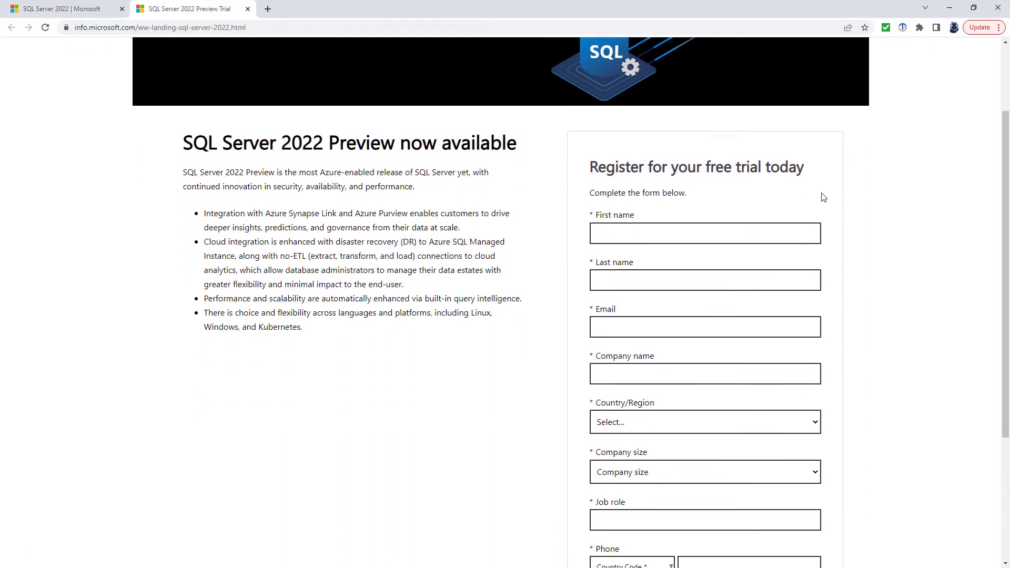
scroll(837, 194, down, 1)
scroll(853, 191, down, 1)
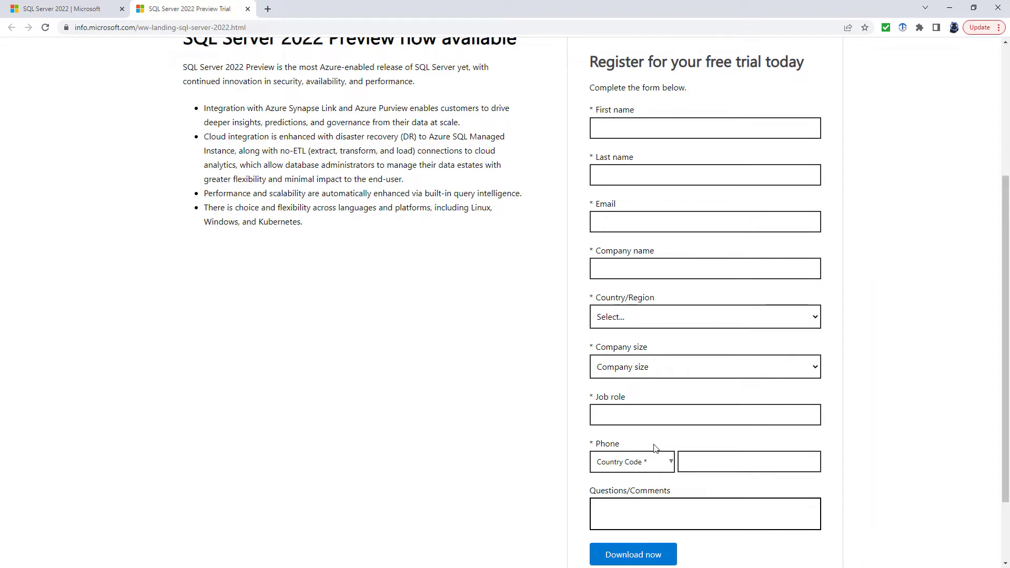
click(657, 562)
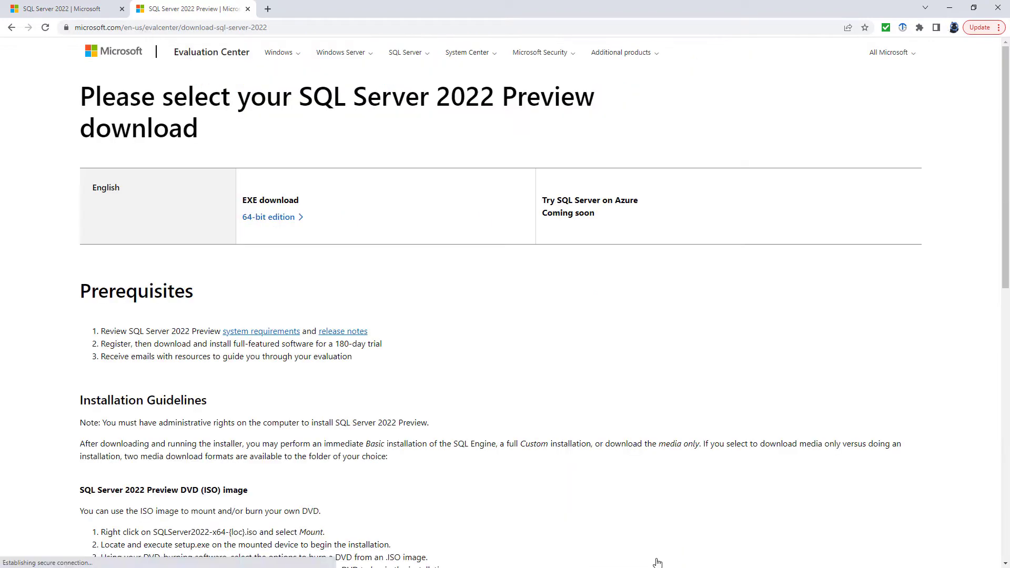
Check the computer's system type and installed RAM in the properties of This PC, closing the Settings and File Explorer windows when done.
click(271, 220)
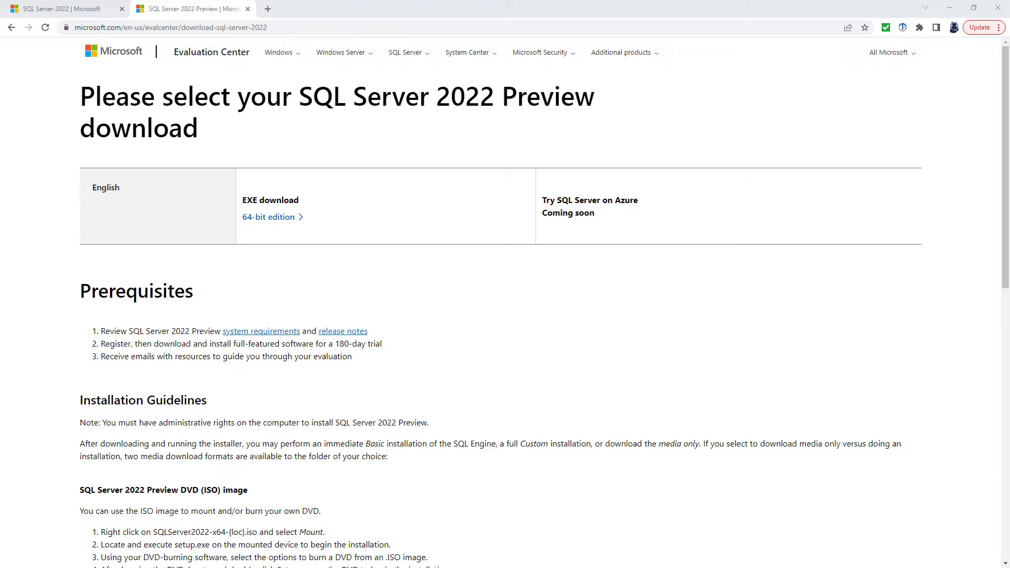
drag(1, 138, 492, 116)
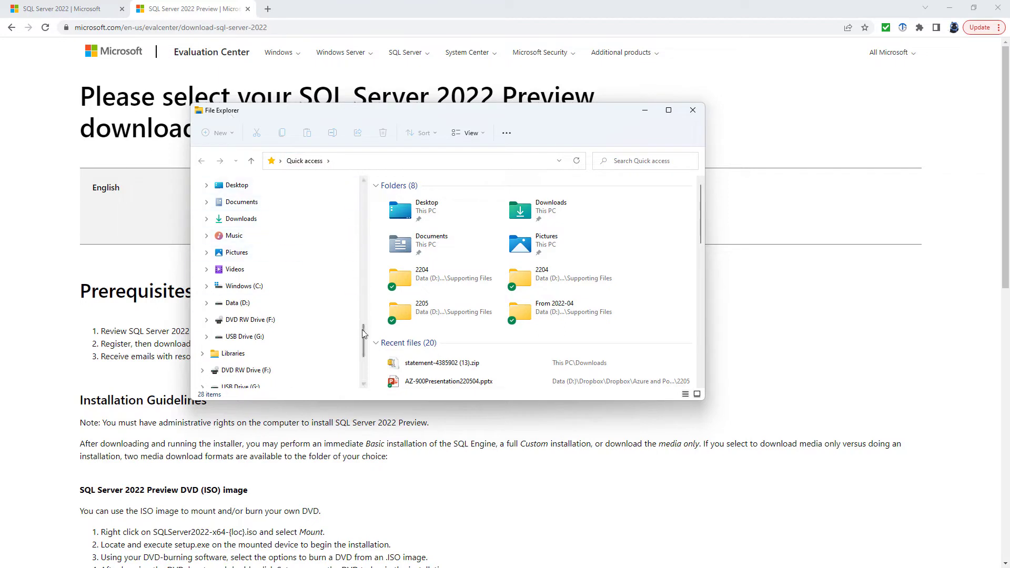
scroll(364, 330, up, 1)
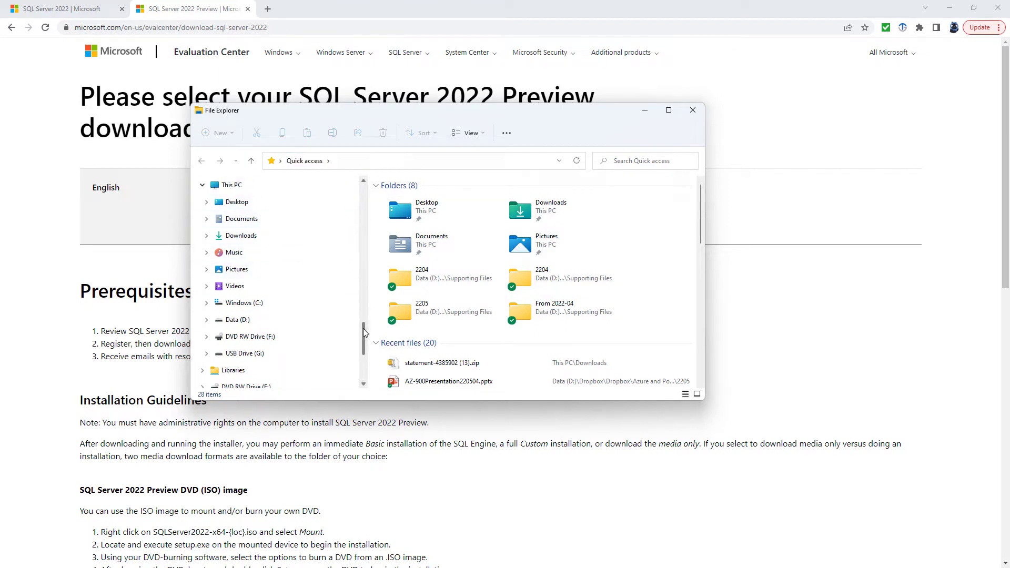
right_click(237, 191)
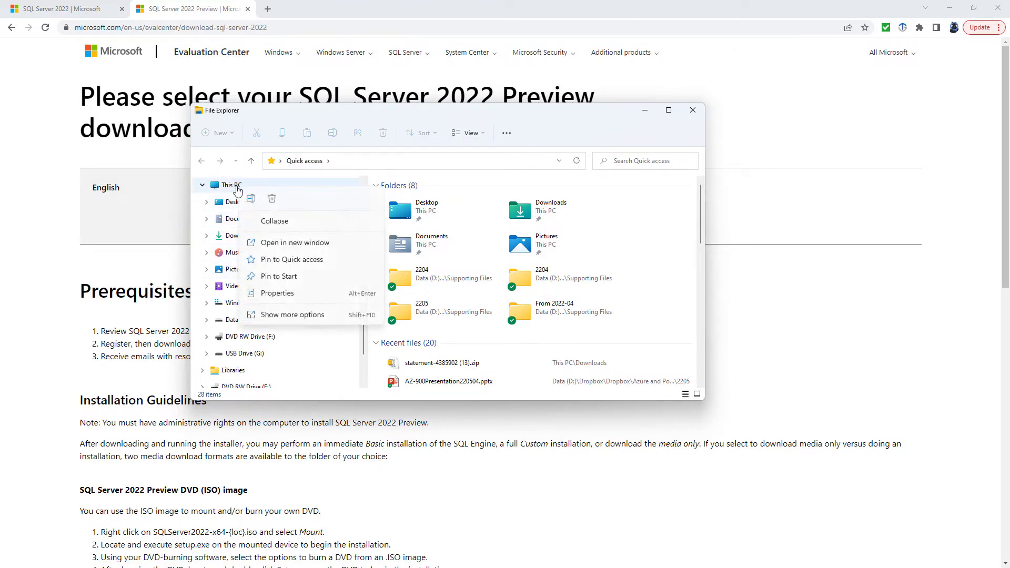
click(288, 298)
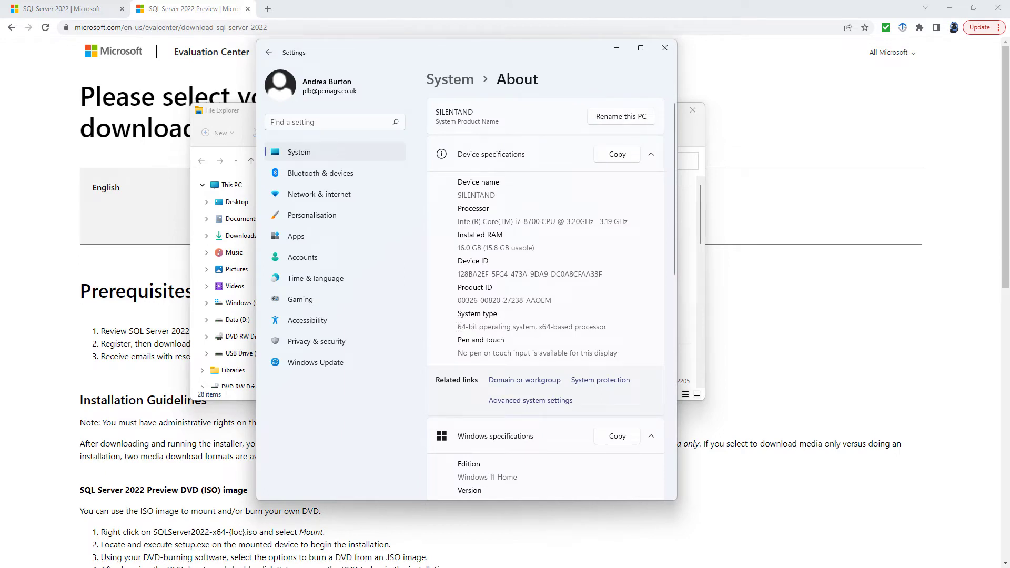
drag(458, 326, 535, 328)
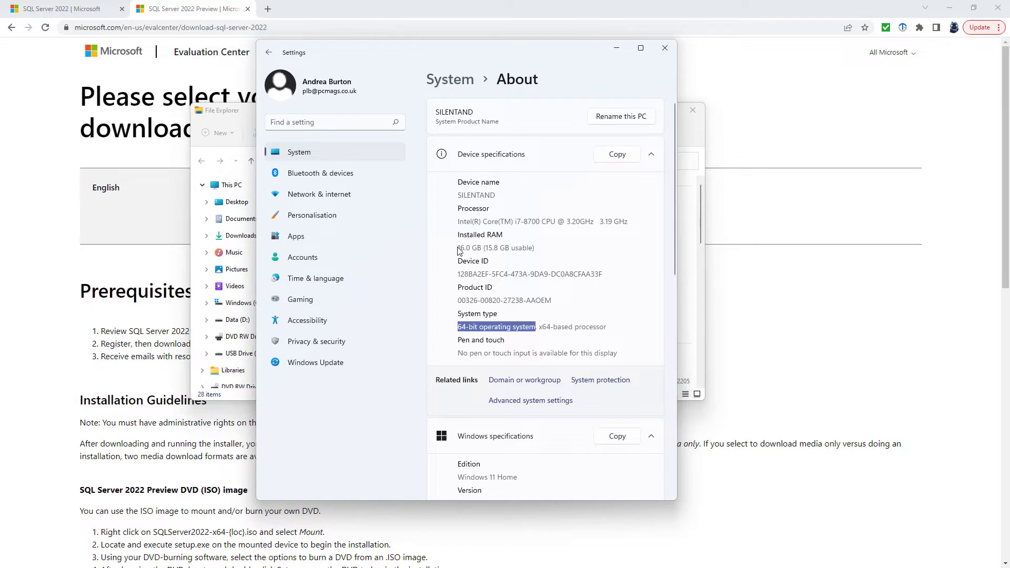
drag(459, 248, 510, 246)
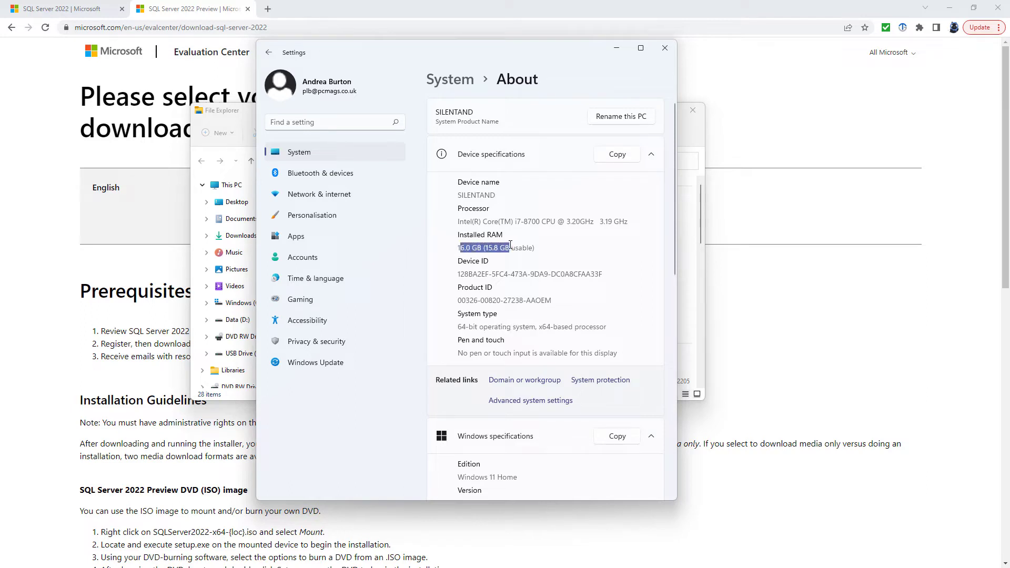
click(459, 329)
drag(459, 328, 534, 326)
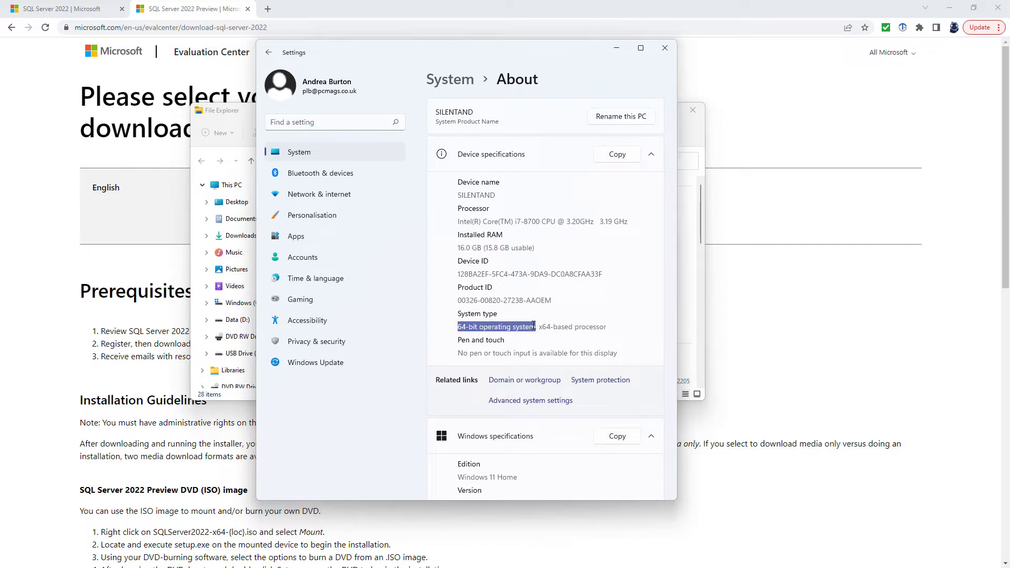
click(665, 49)
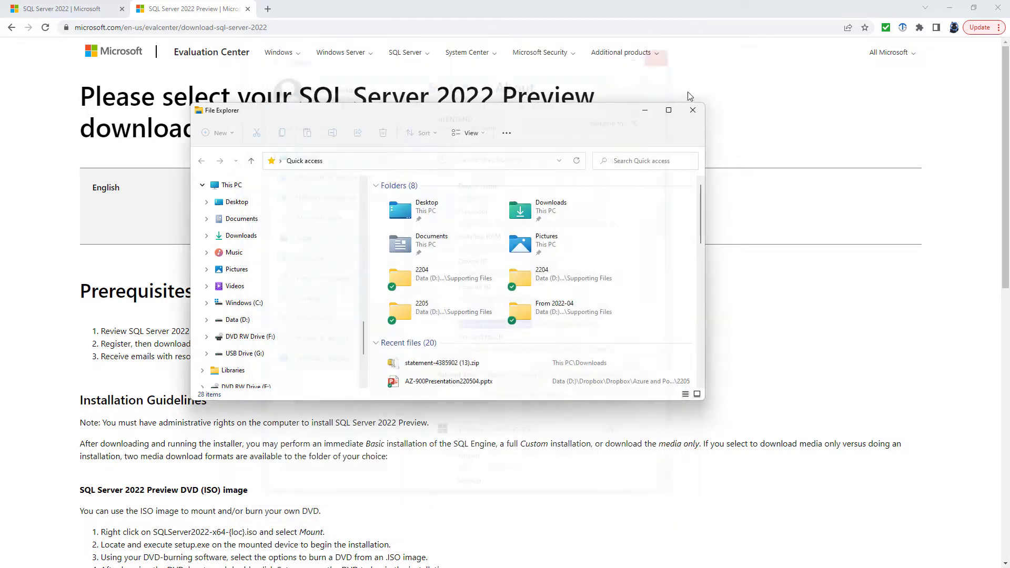
click(693, 110)
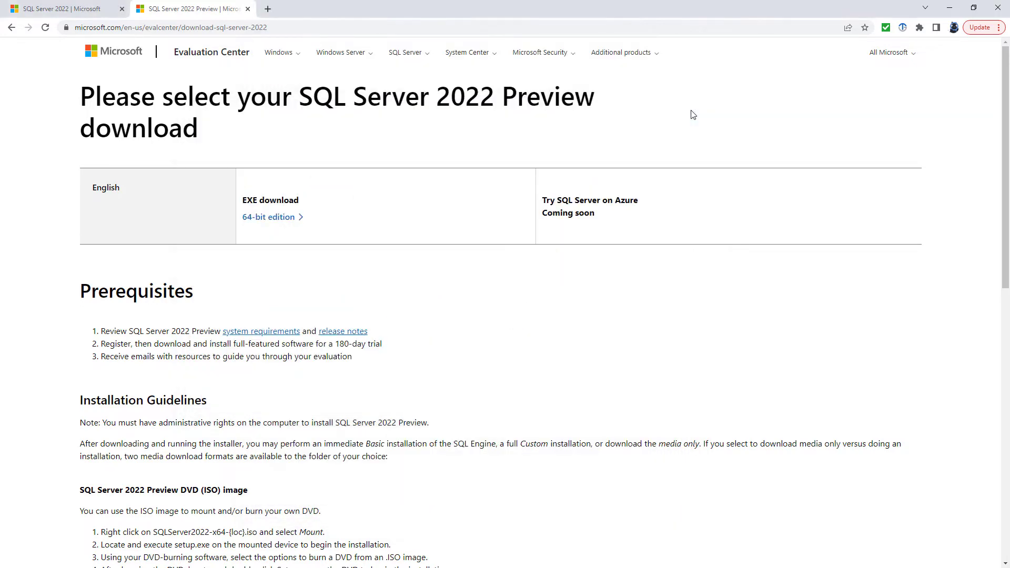
Download the 64-bit EXE edition of SQL Server 2022 Preview and launch the SQL2022-SSEI-Eval.exe installer.
click(280, 223)
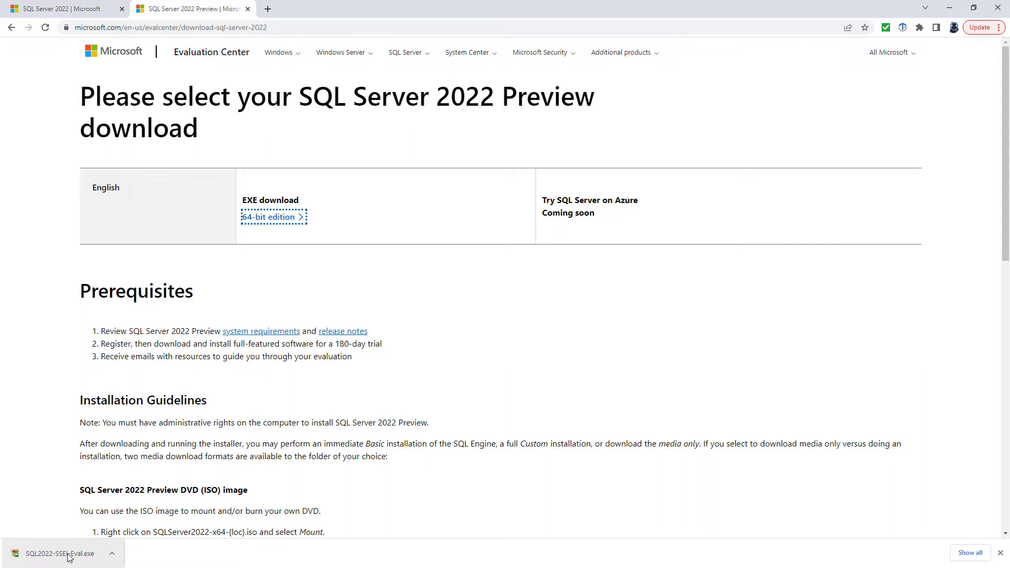
click(69, 557)
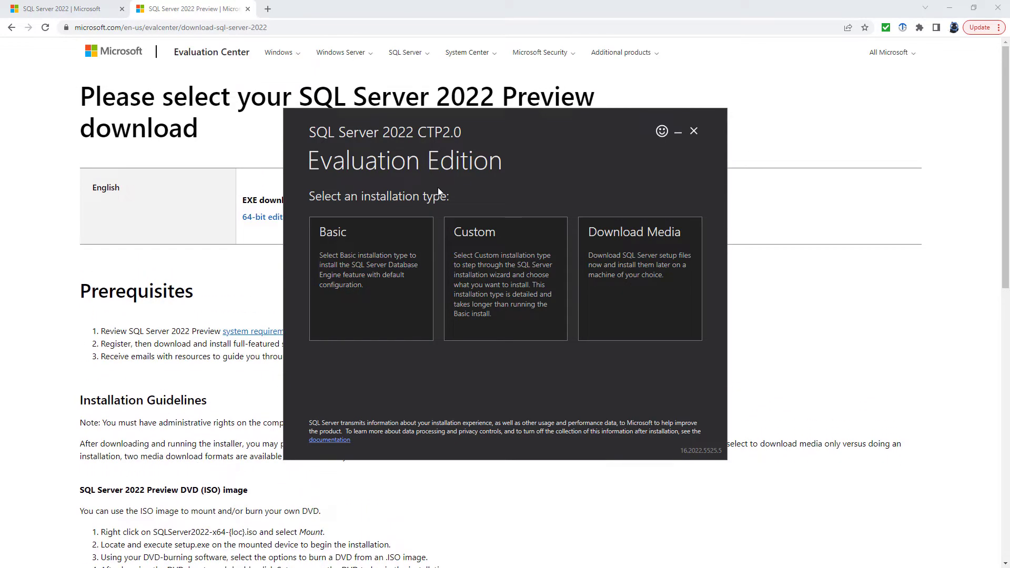
Move the installer window aside to read the trial period in the page's prerequisites, and bring the installer back.
drag(494, 141, 0, 141)
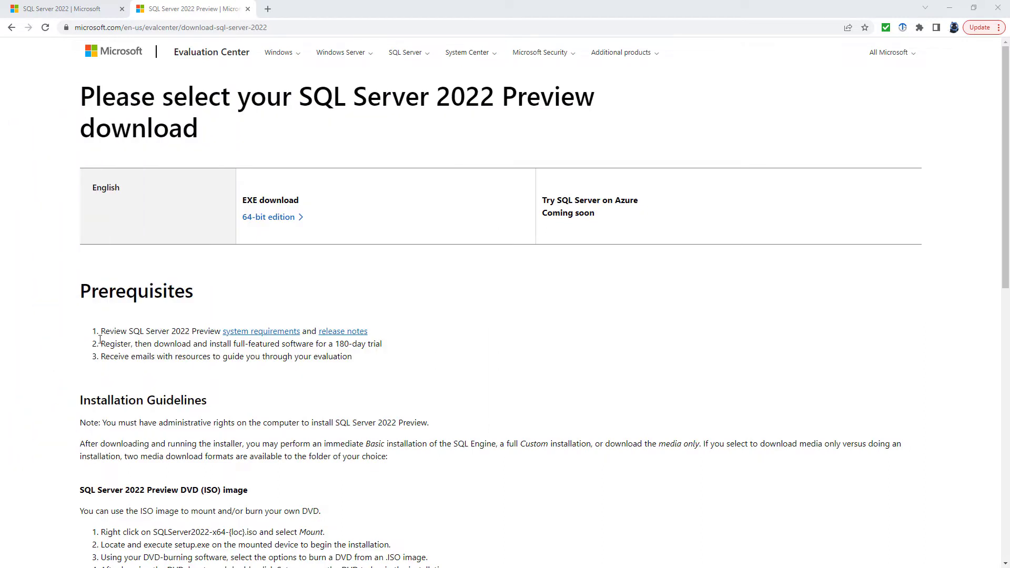
drag(101, 344, 394, 347)
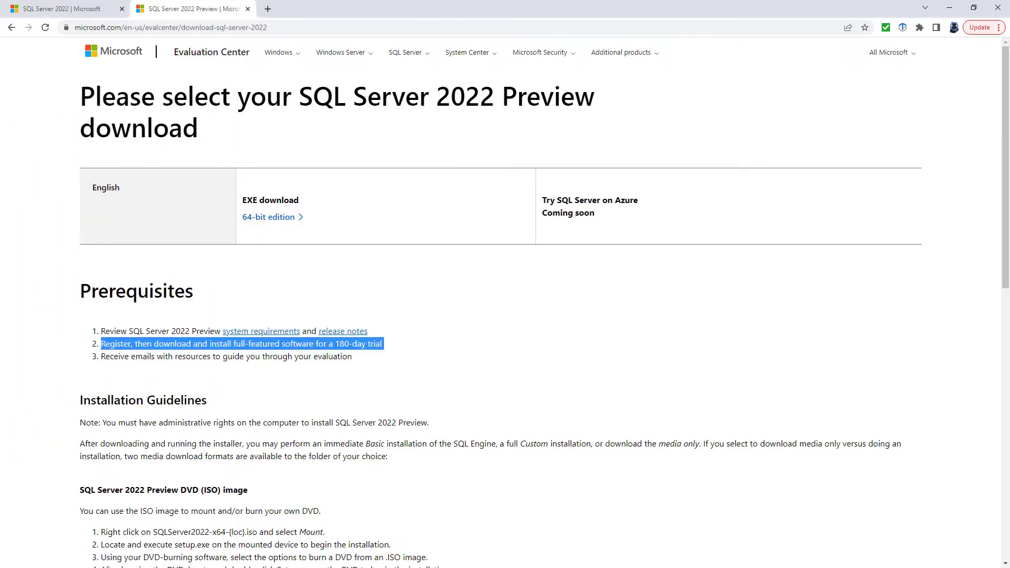
drag(0, 141, 560, 179)
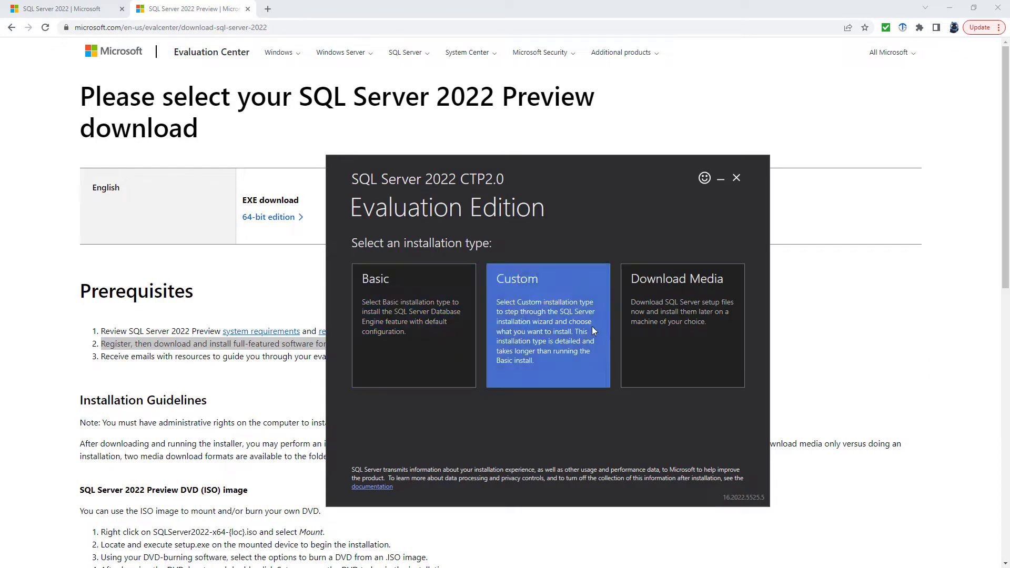
Start a Basic installation, accepting the license terms and keeping the install location C:\Program Files\Microsoft SQL Server.
click(428, 325)
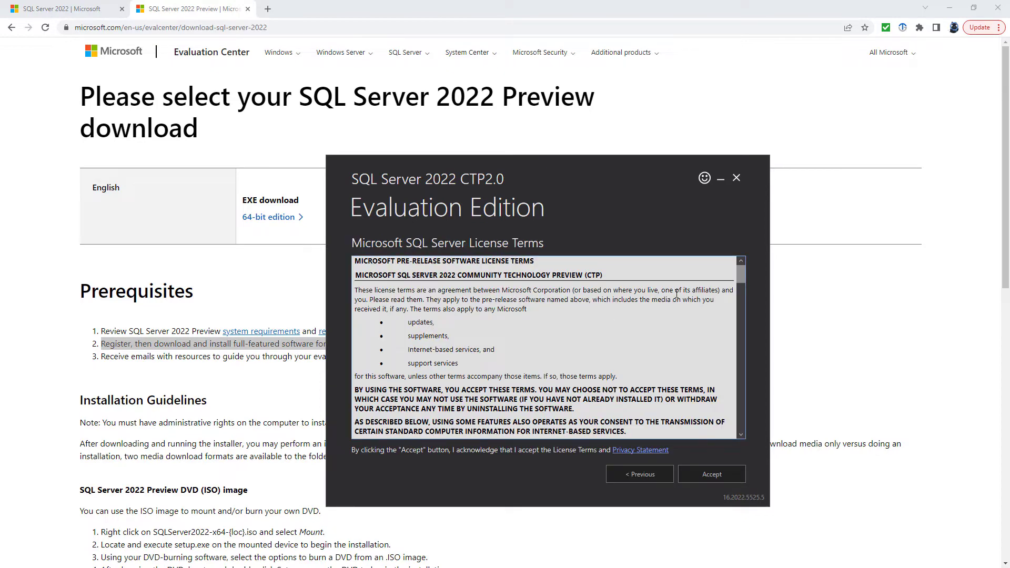
drag(740, 273, 698, 480)
click(718, 475)
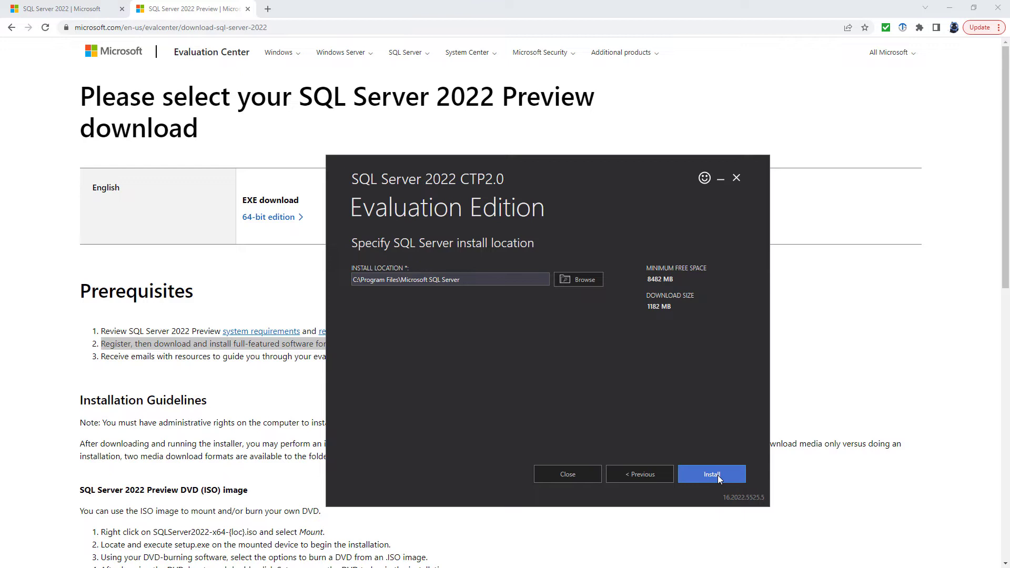
click(718, 475)
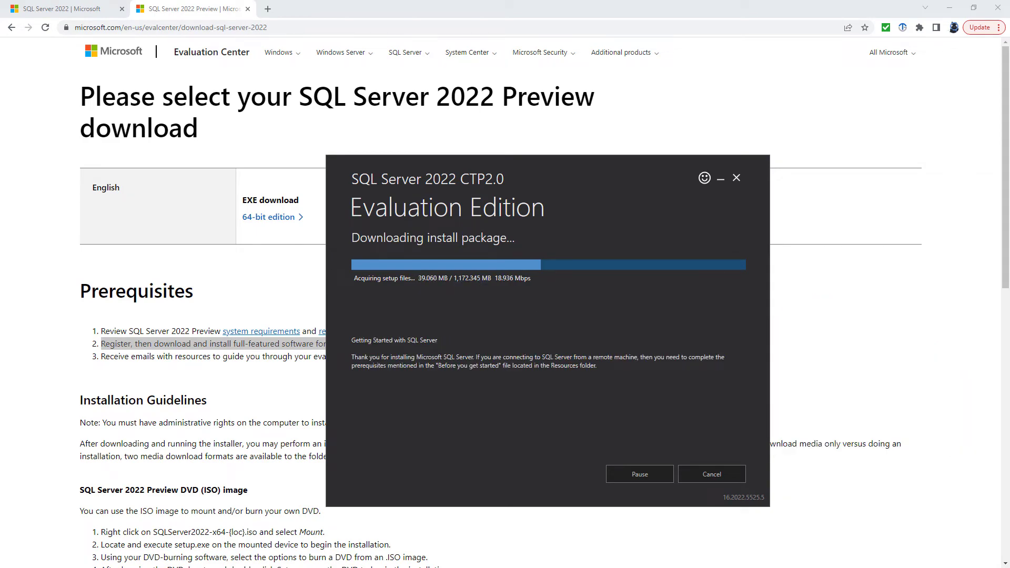
scroll(184, 507, down, 10)
scroll(183, 507, up, 10)
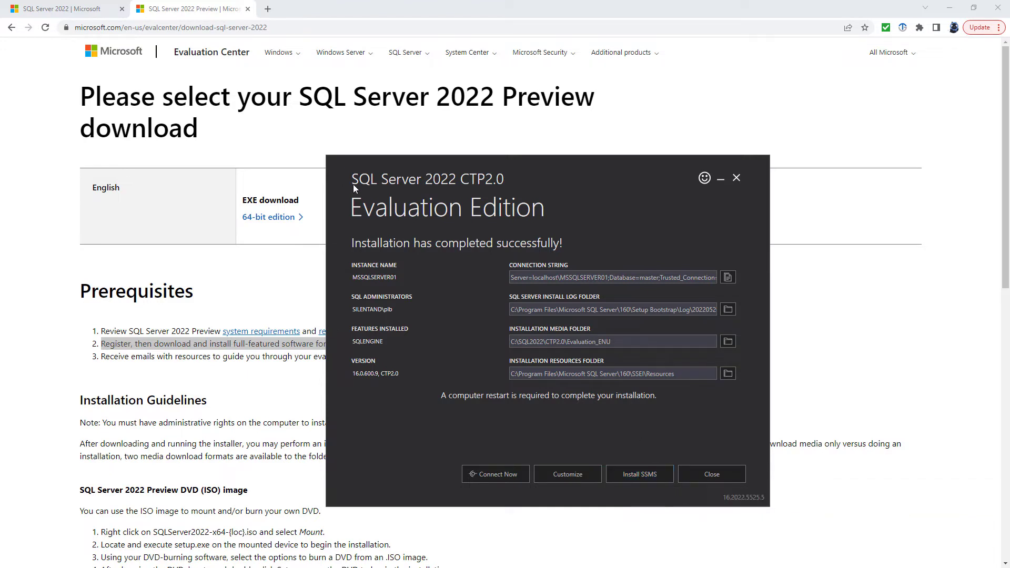
Open the SSMS download page from the installer and download SQL Server Management Studio (SSMS) 19 (Preview).
mouse_move(355, 185)
mouse_down()
mouse_move(429, 185)
mouse_move(364, 183)
mouse_up()
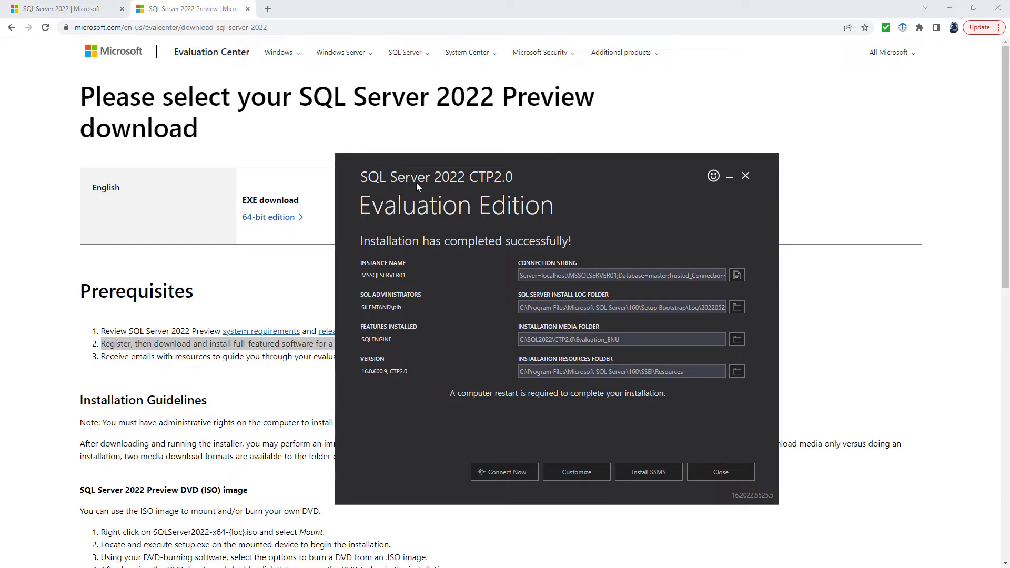
click(652, 475)
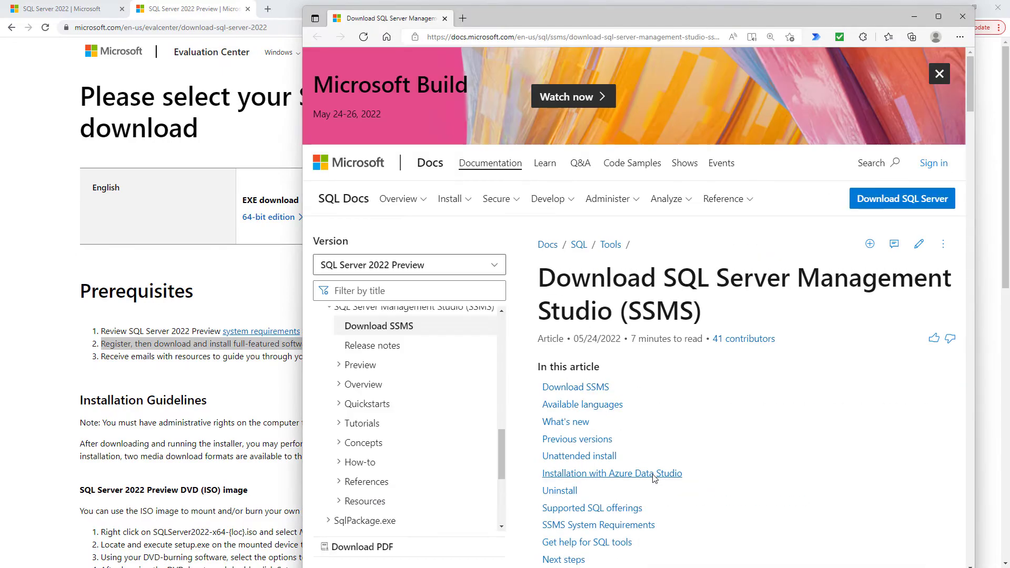
click(933, 18)
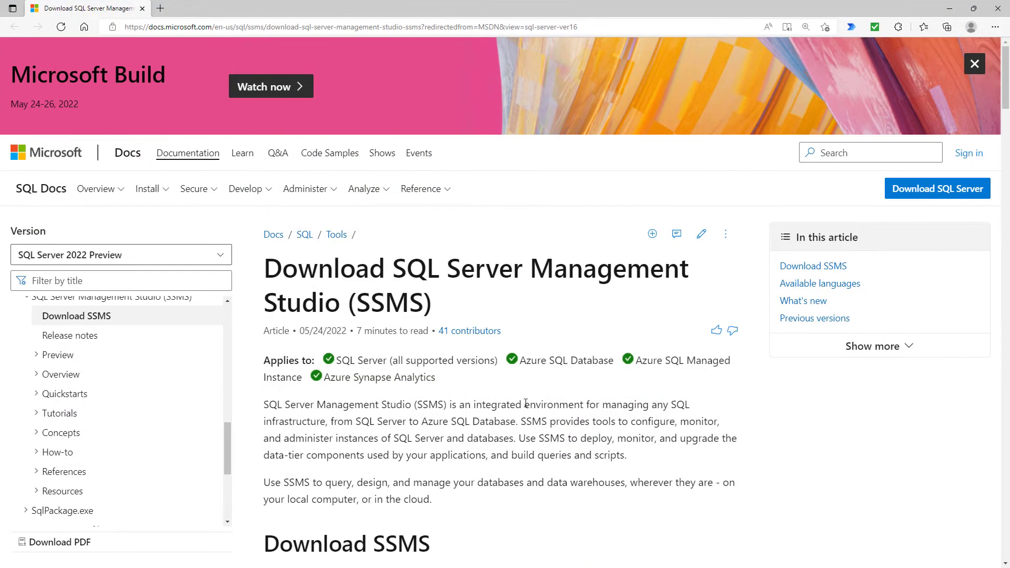
scroll(476, 395, down, 6)
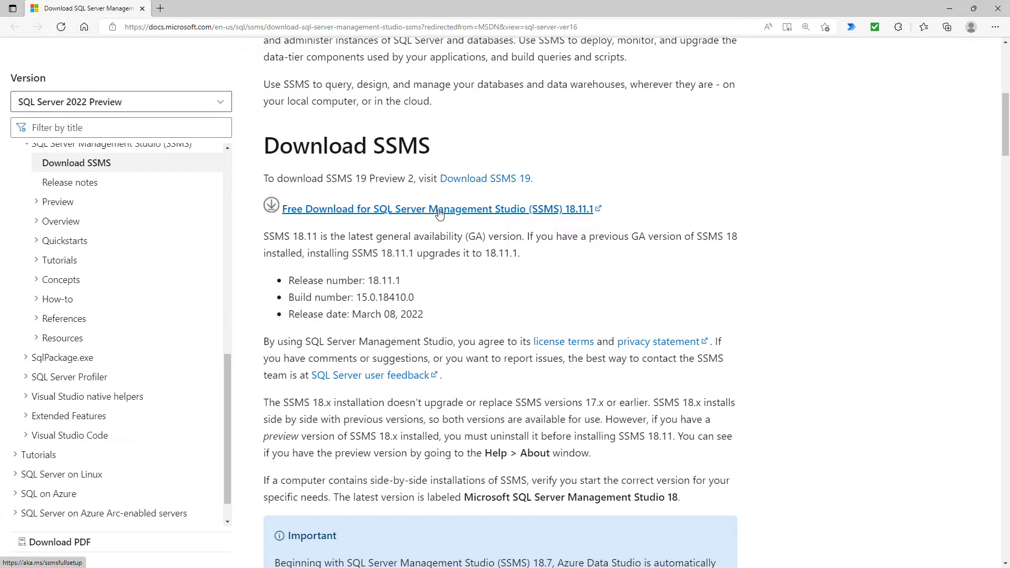
click(479, 180)
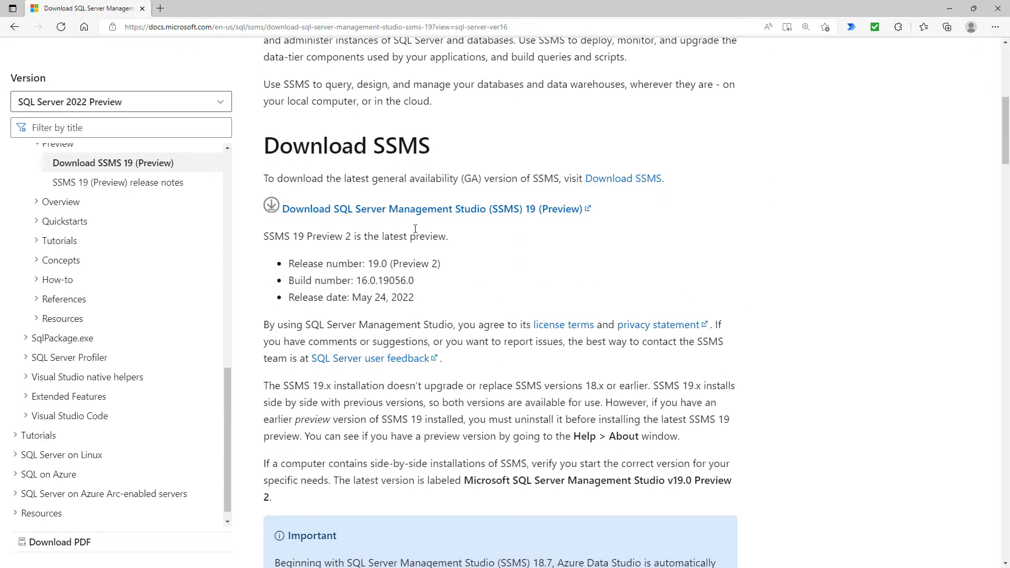
click(423, 210)
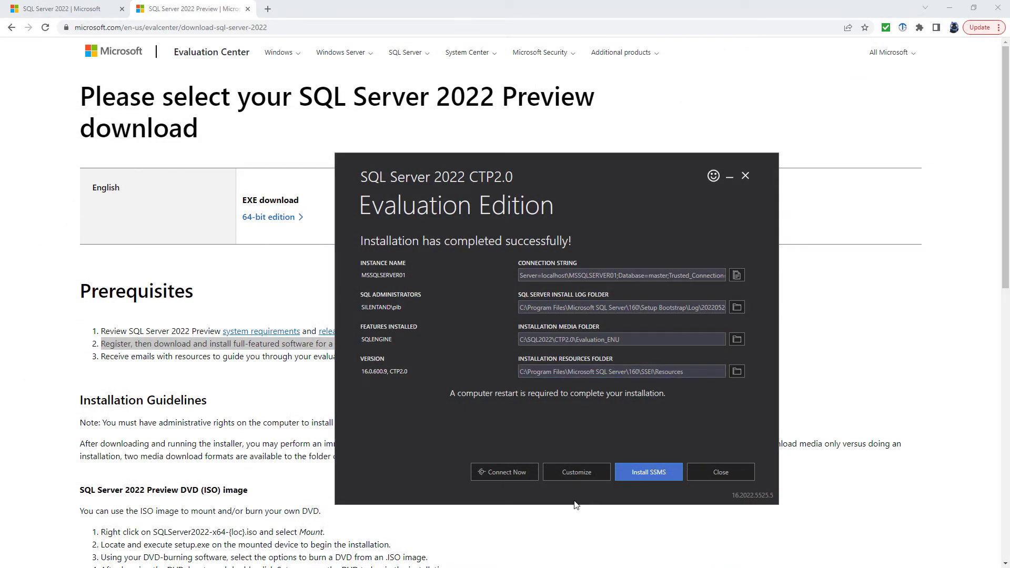
Exit the SQL Server installer and launch SSMS-Setup-ENU.exe from the Downloads folder, minimizing the File Explorer window.
click(724, 474)
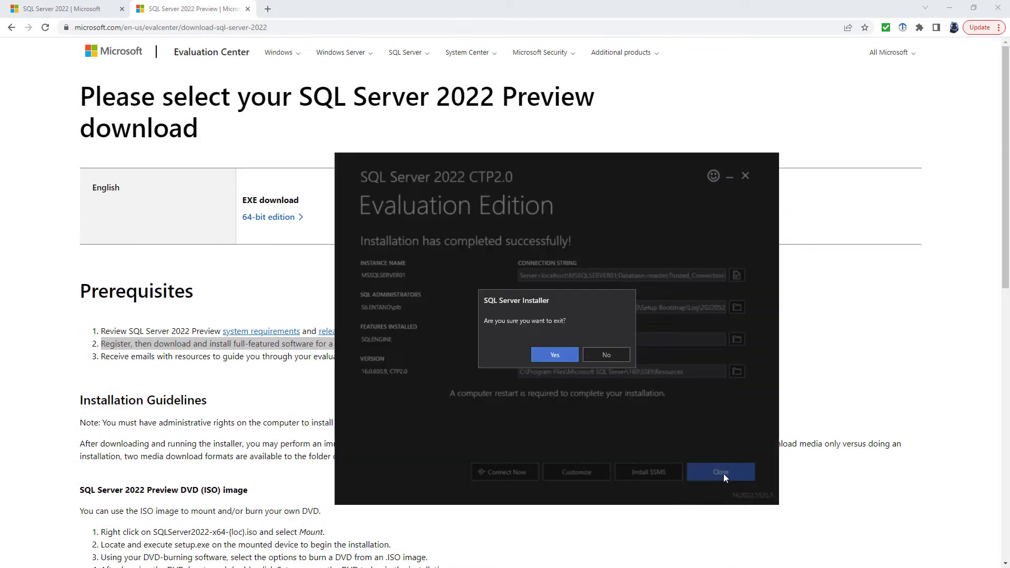
click(553, 356)
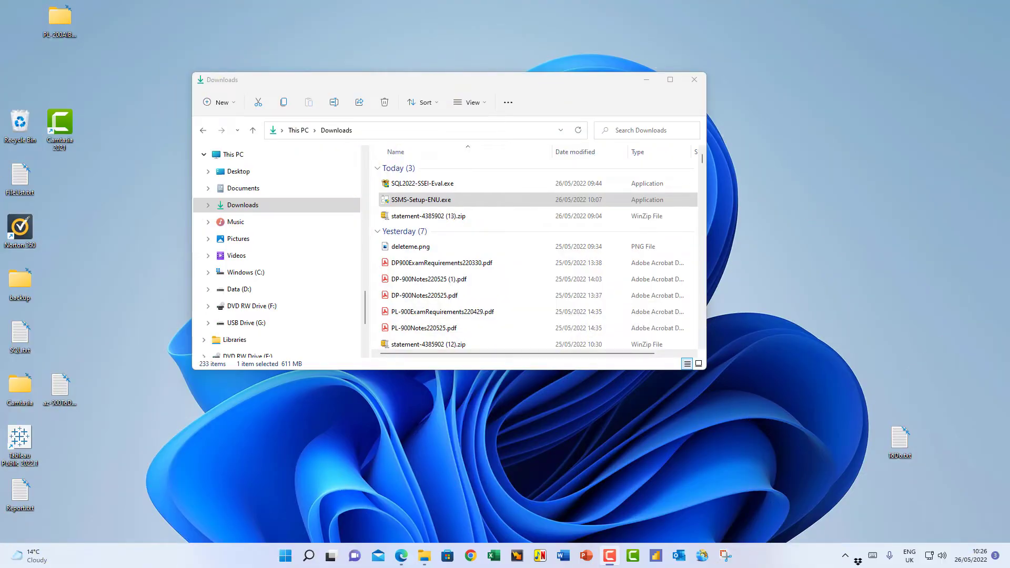
click(417, 205)
double_click(416, 205)
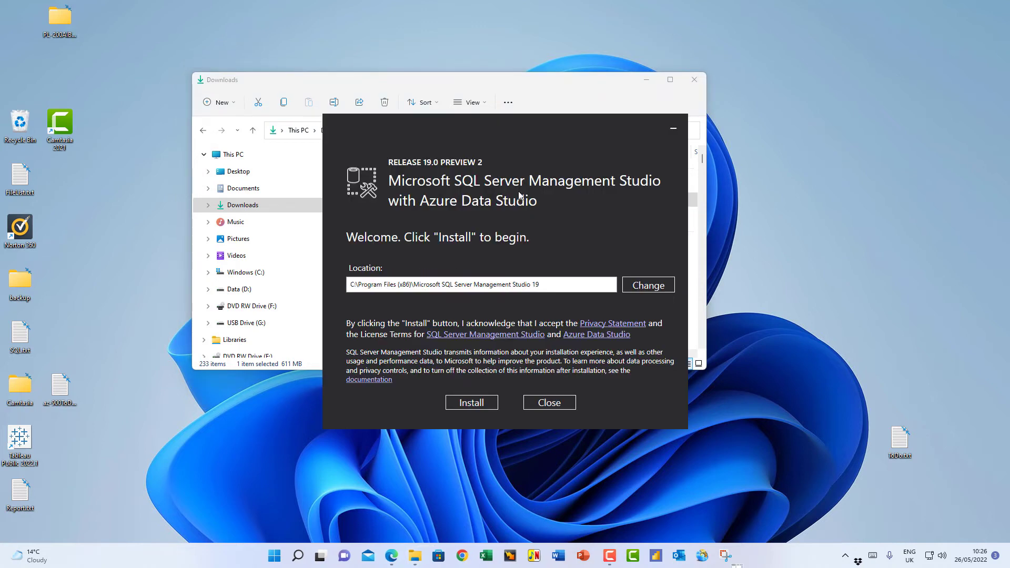
click(662, 100)
click(646, 79)
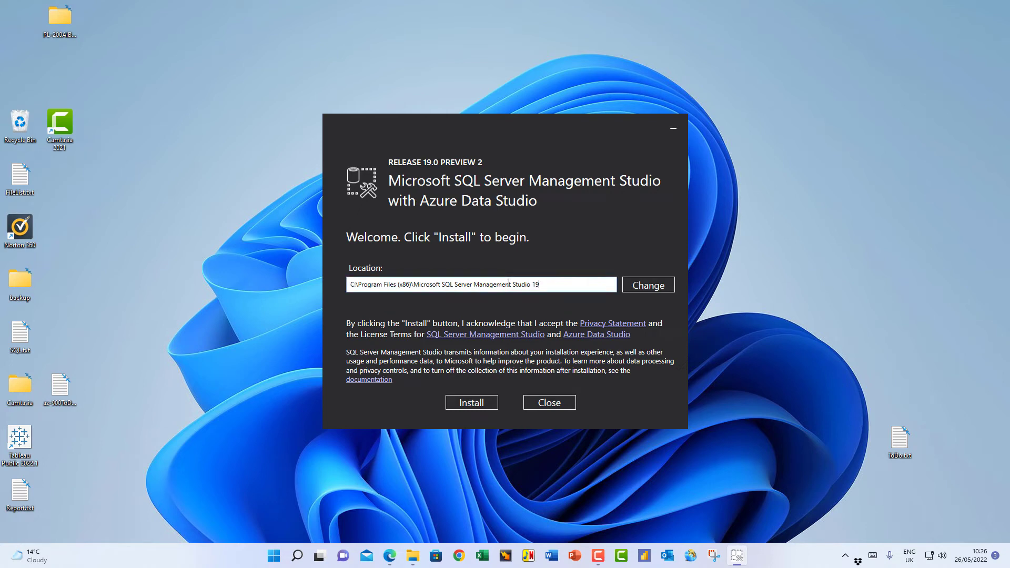
Install SSMS 19 in C:\Program Files (x86)\Microsoft SQL Server Management Studio 19 and close the completed setup.
mouse_move(547, 284)
mouse_down()
mouse_move(305, 287)
mouse_move(557, 285)
mouse_up()
click(477, 403)
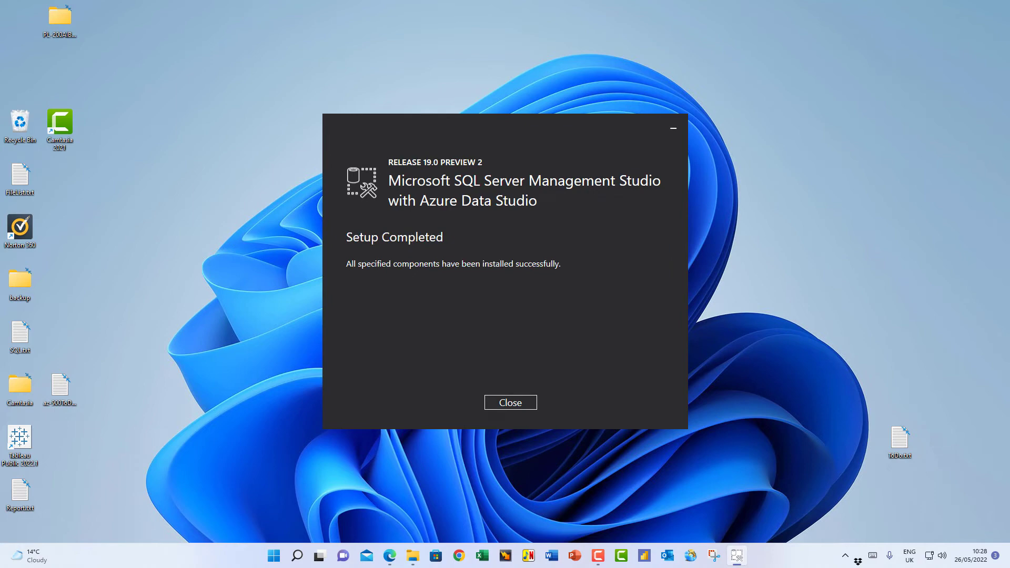
click(517, 403)
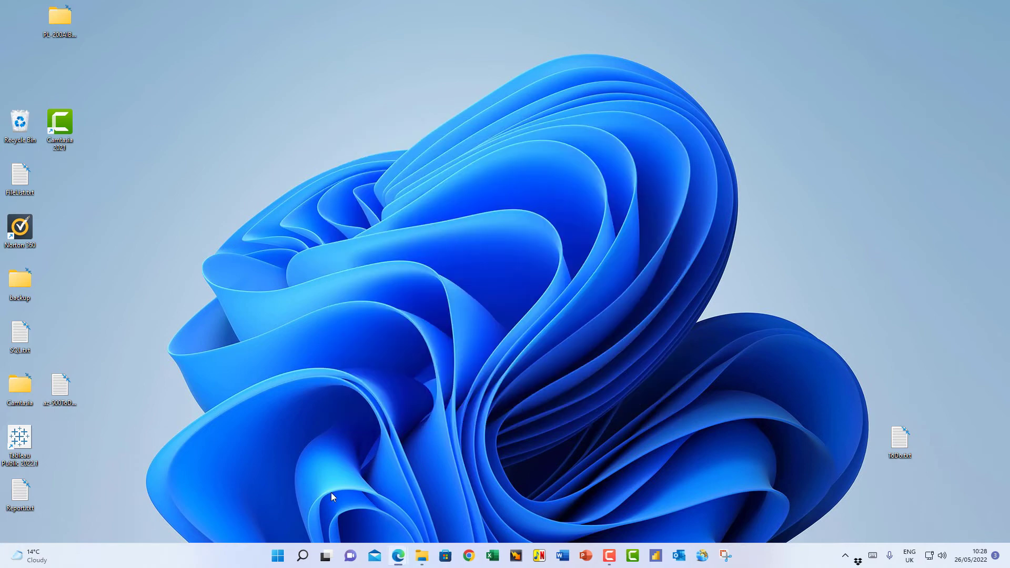
Search Windows for "sql server" and launch Microsoft SQL Server Management Studio 19.
click(309, 555)
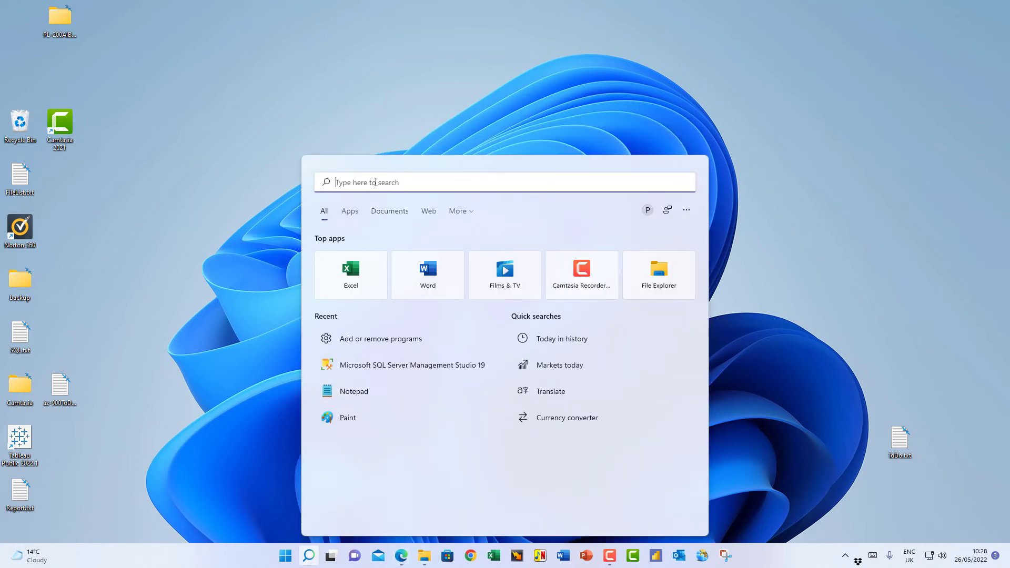
text(sql server)
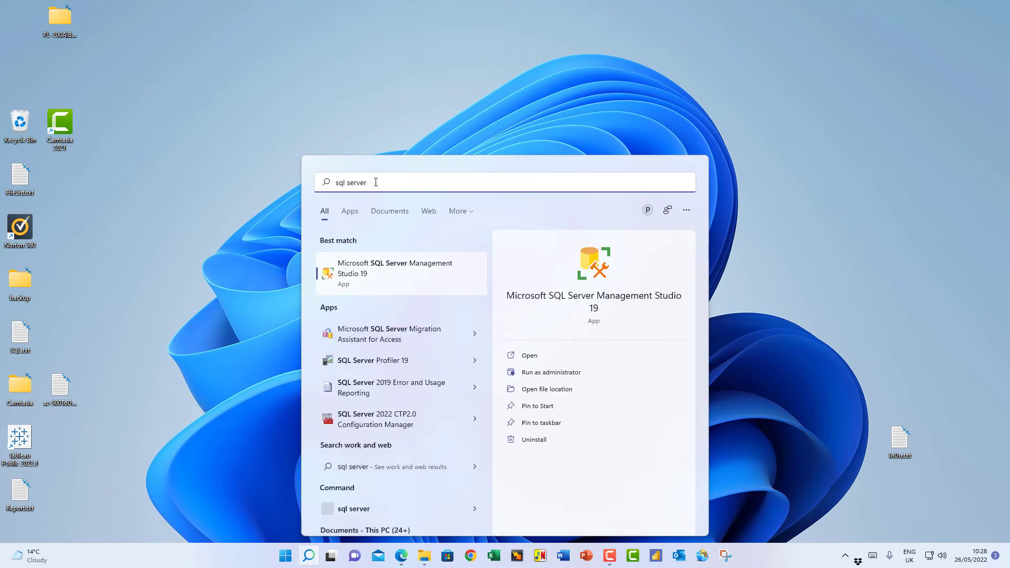
click(357, 274)
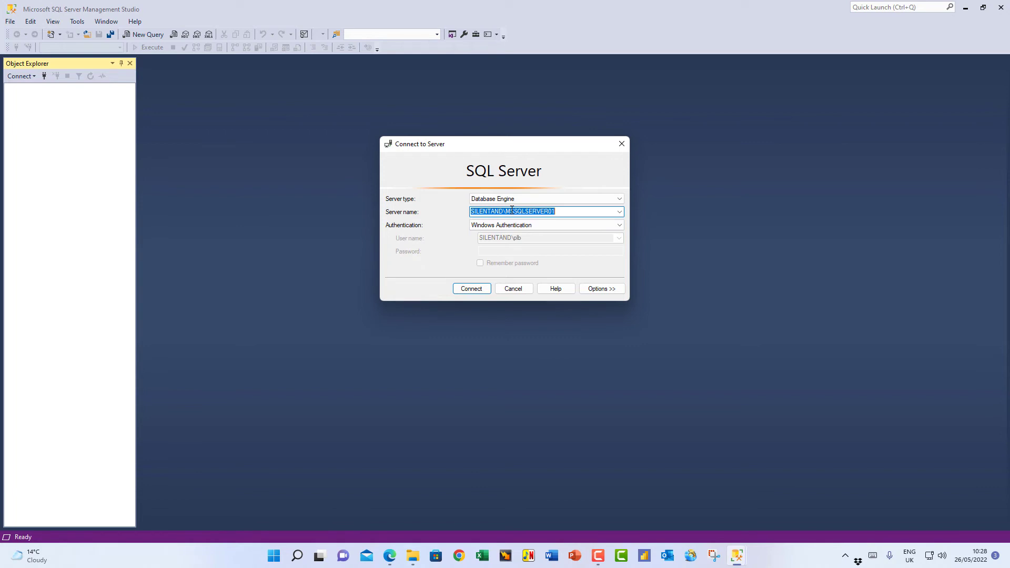
Try localhost as the server name for the connection, and restore SILENTAND\MSSQLSERVER01.
key(BackSpace)
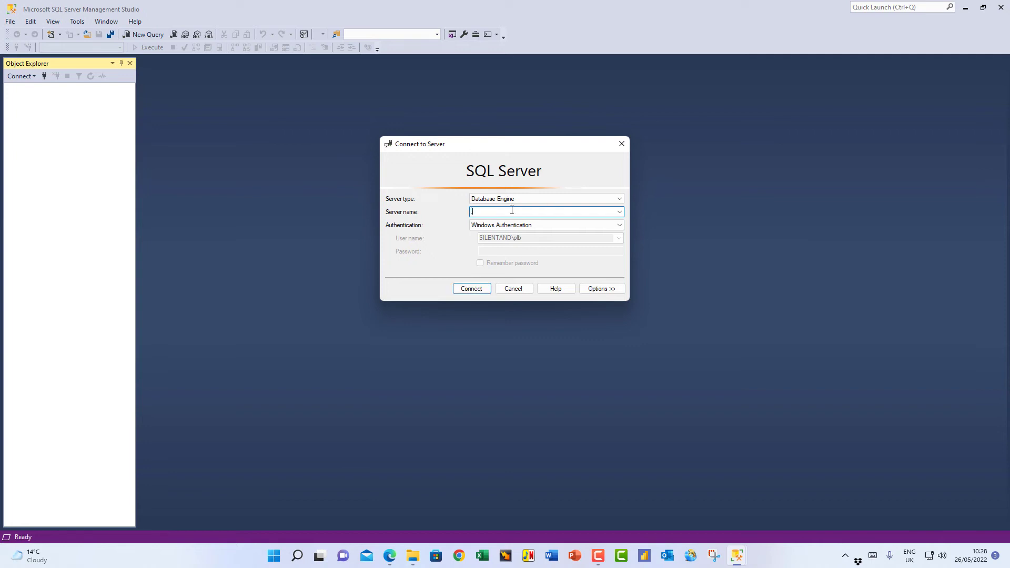
text(localhost)
key(ctrl+a)
text(SILENTAND\MSSQLSERVER01)
Browse the local Database Engine servers available for the connection, and cancel the server selection.
click(620, 212)
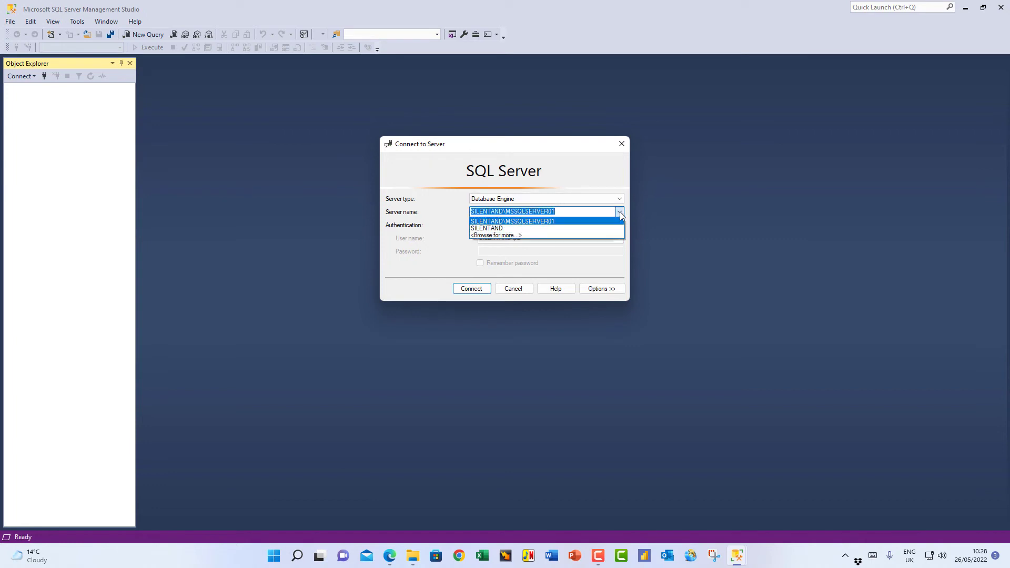
click(513, 235)
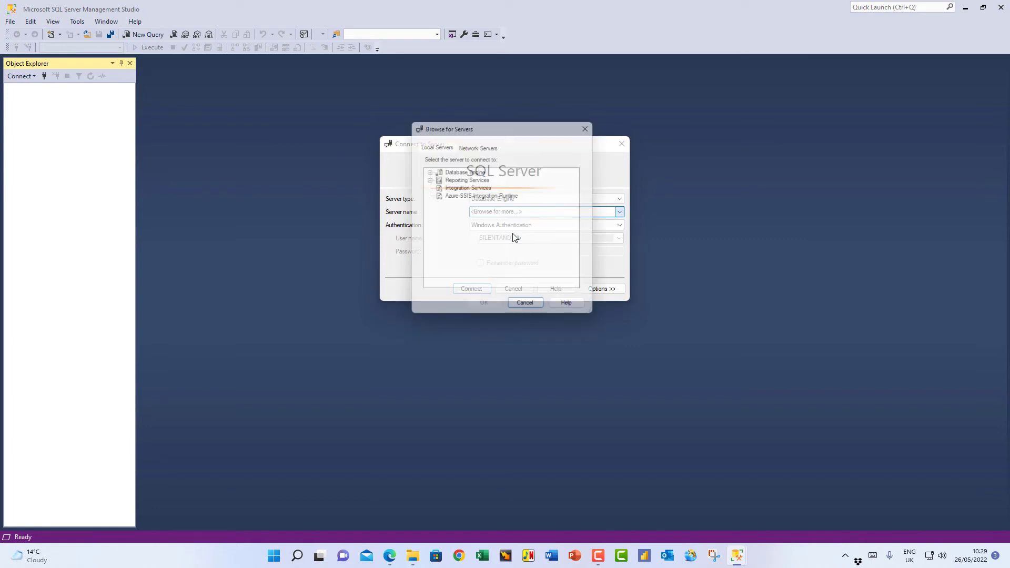
click(427, 171)
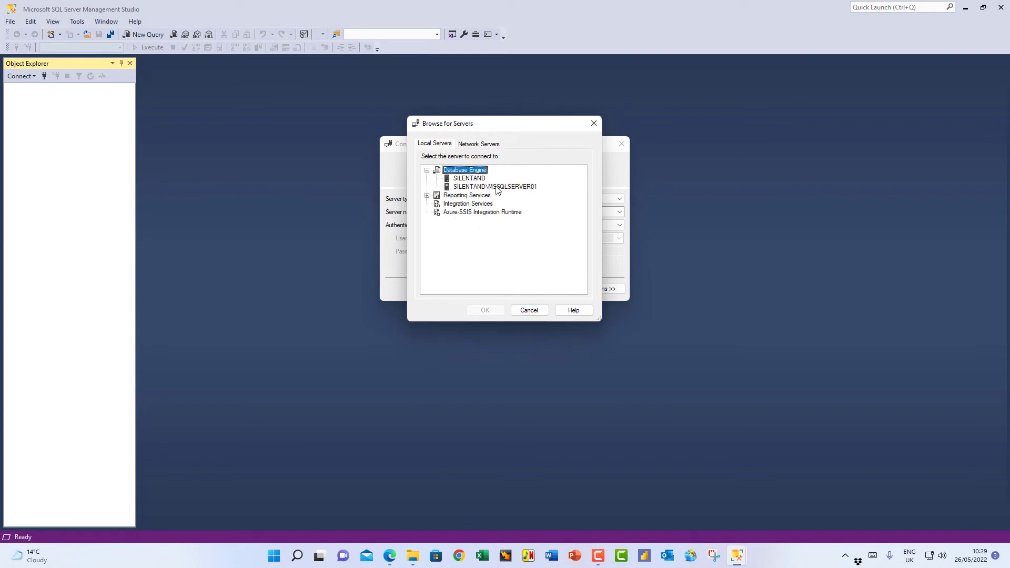
click(529, 310)
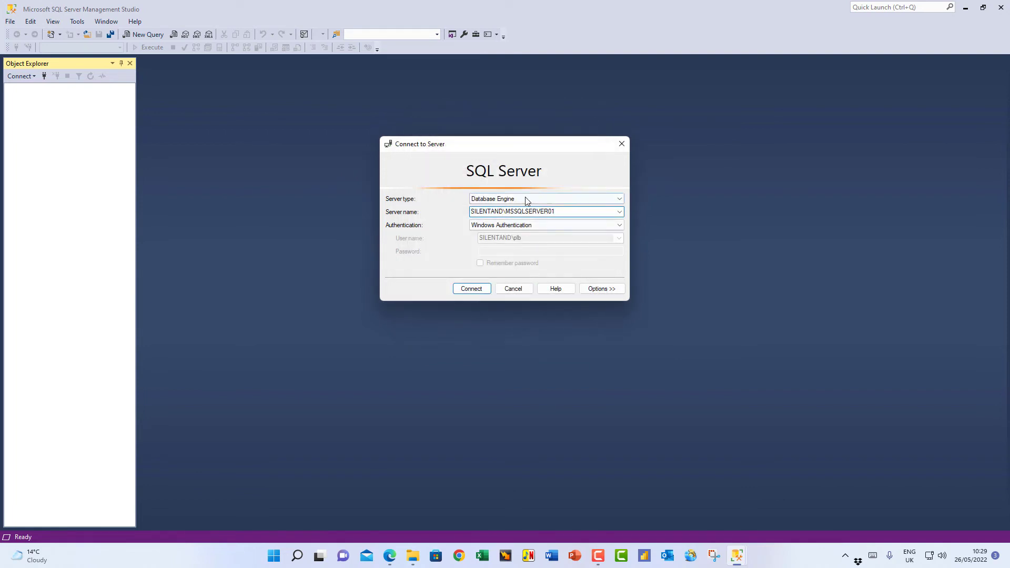
Review the server type and authentication options, and connect to the SILENTAND\MSSQLSERVER01 Database Engine with Windows Authentication.
click(498, 200)
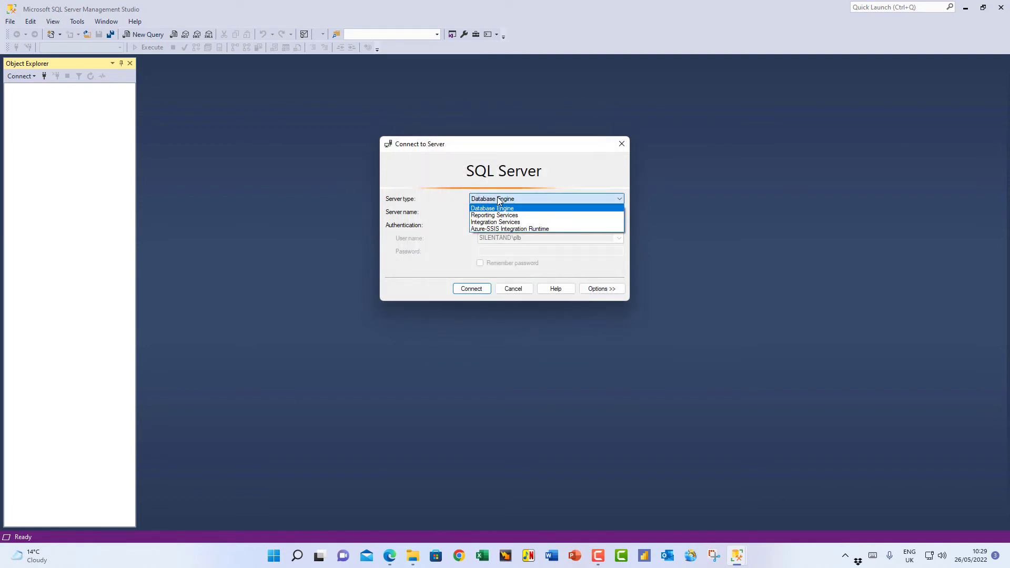
click(498, 200)
click(499, 227)
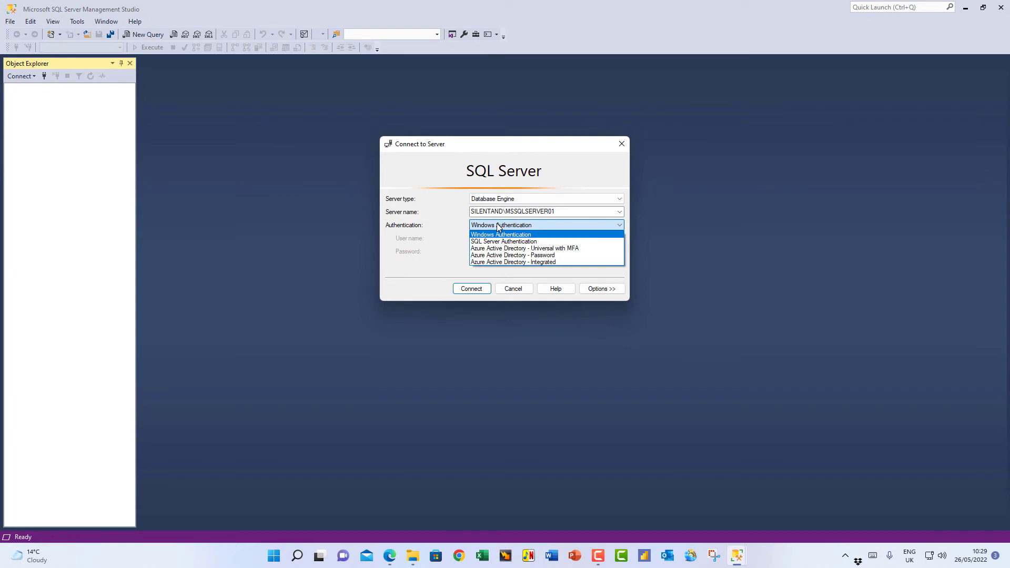
click(498, 228)
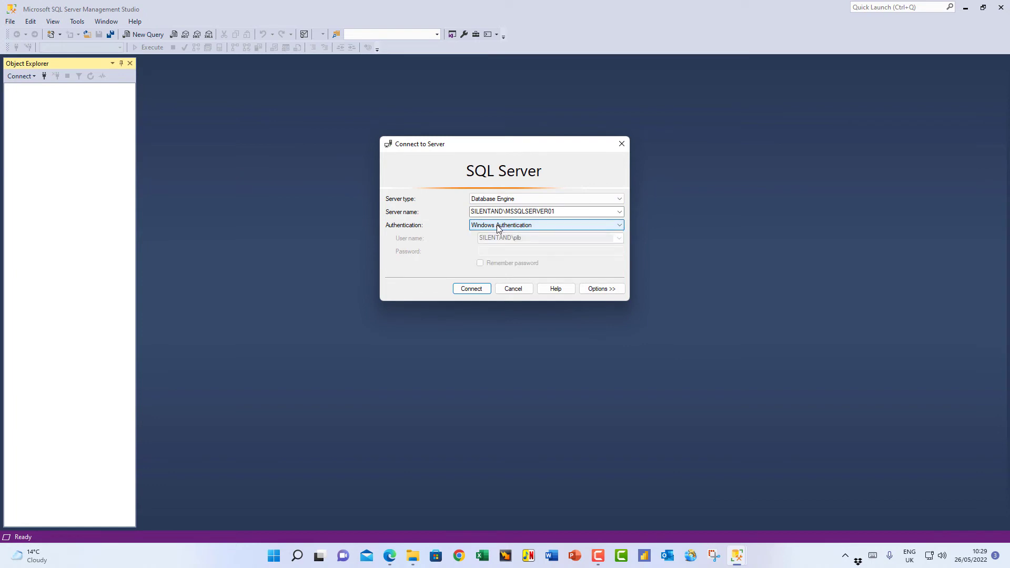
click(483, 293)
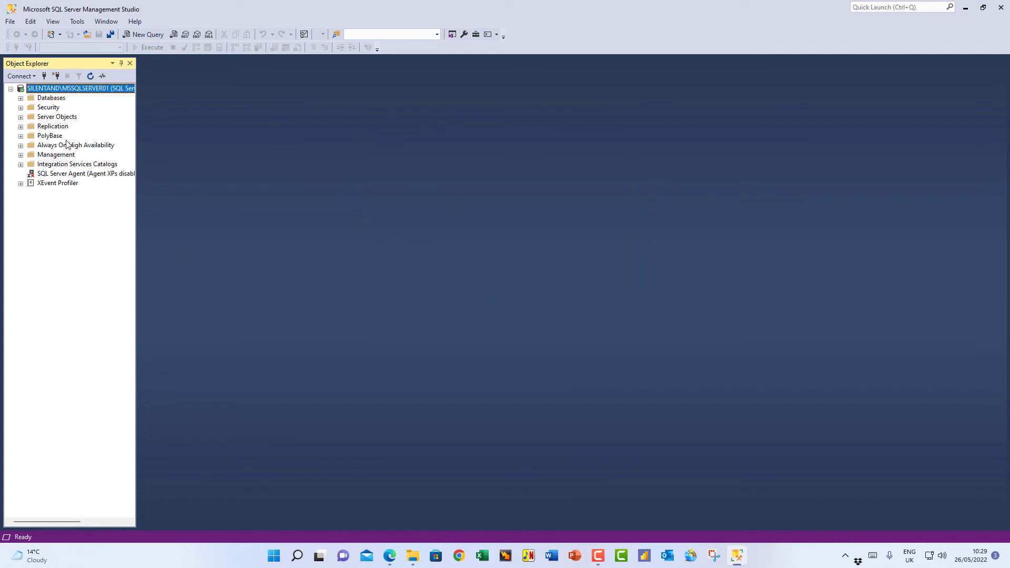
Expand the server's Databases folder and examine its system databases, collapsing System Databases when done.
click(21, 99)
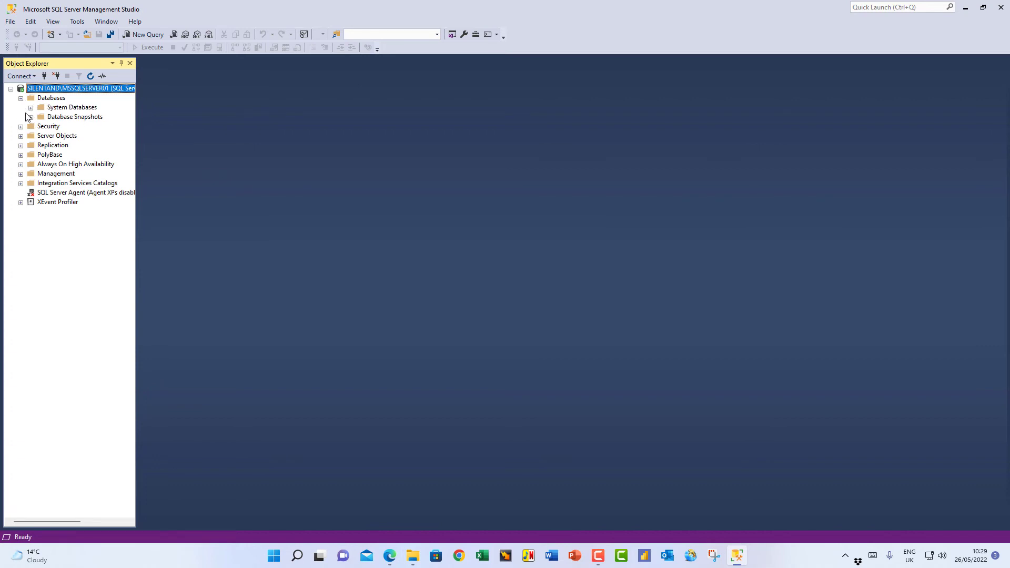
click(31, 107)
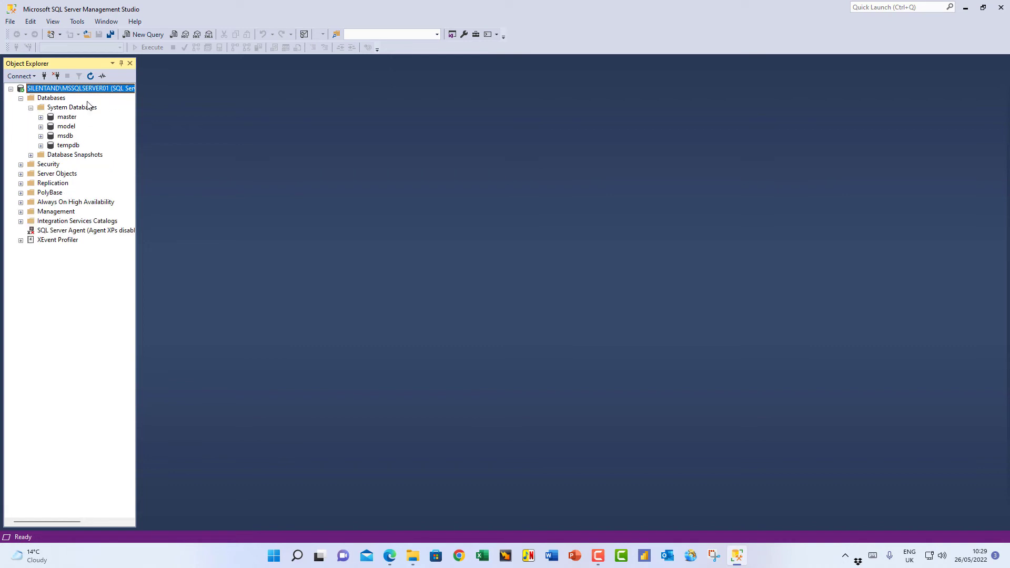
click(31, 107)
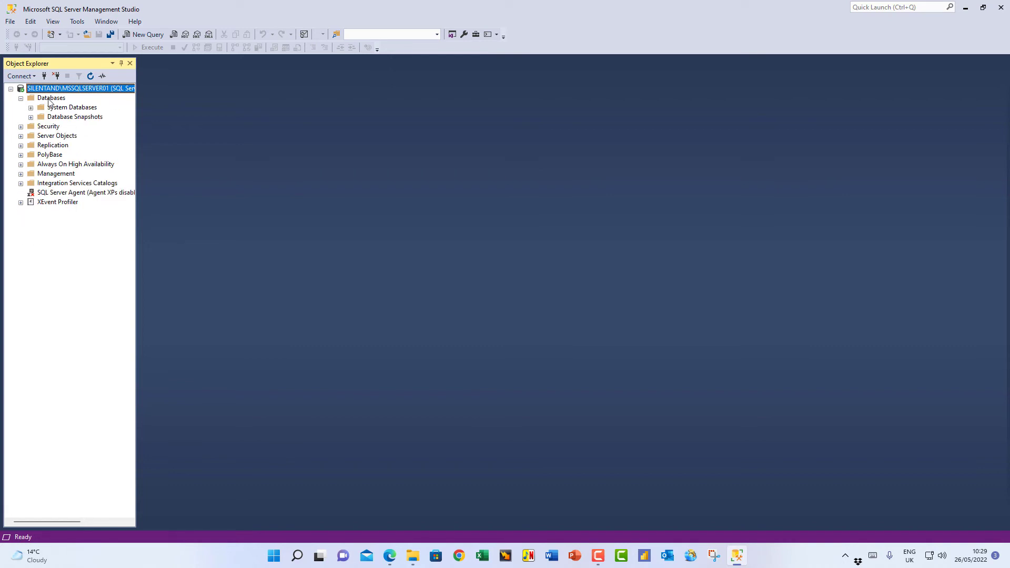
Create a new database named MyNew2022Database, reviewing its file sizes and paths and keeping the default settings.
click(52, 99)
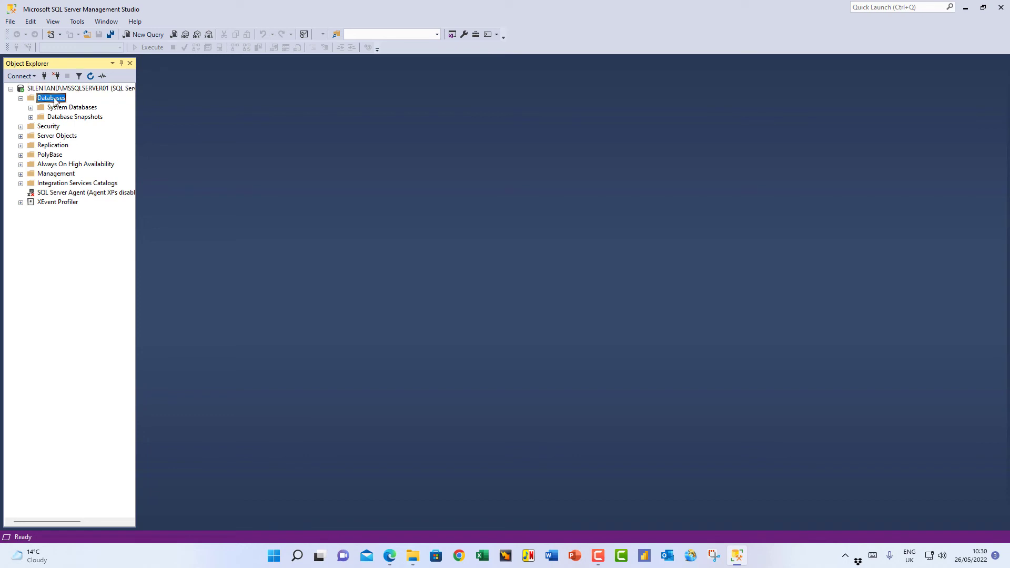
right_click(51, 99)
click(92, 108)
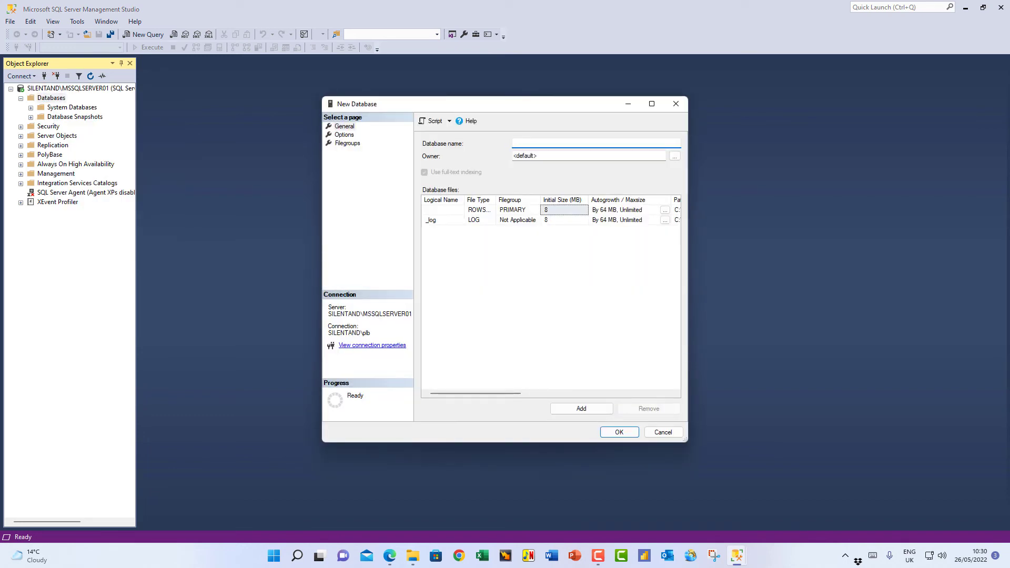
text(MyNew2022Database)
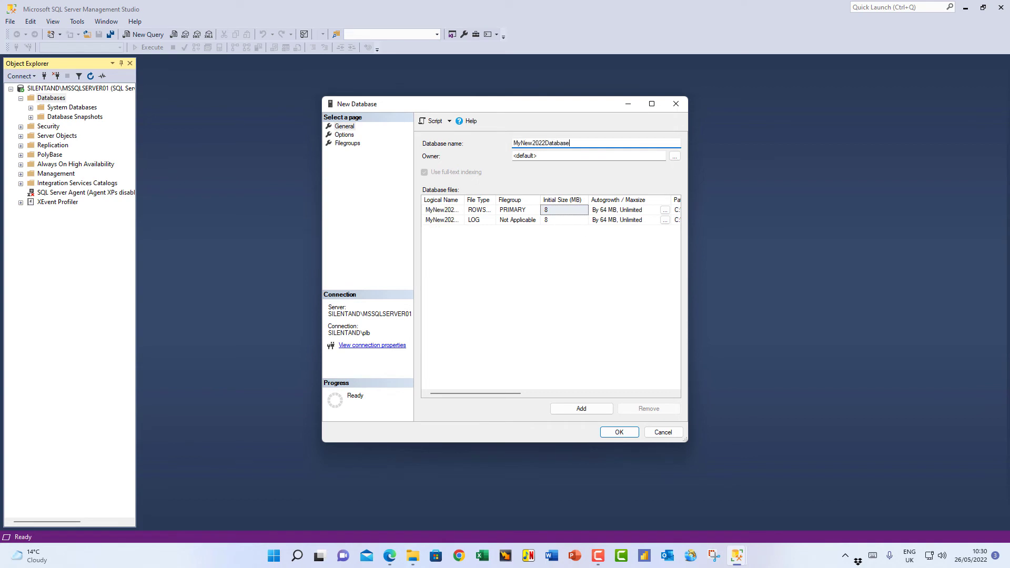
drag(481, 393, 613, 393)
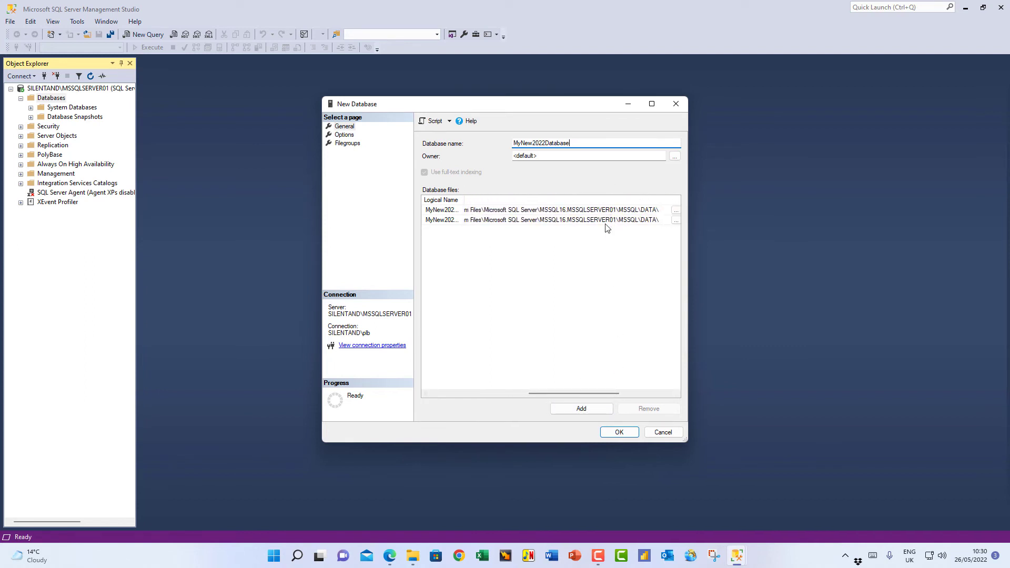
click(445, 393)
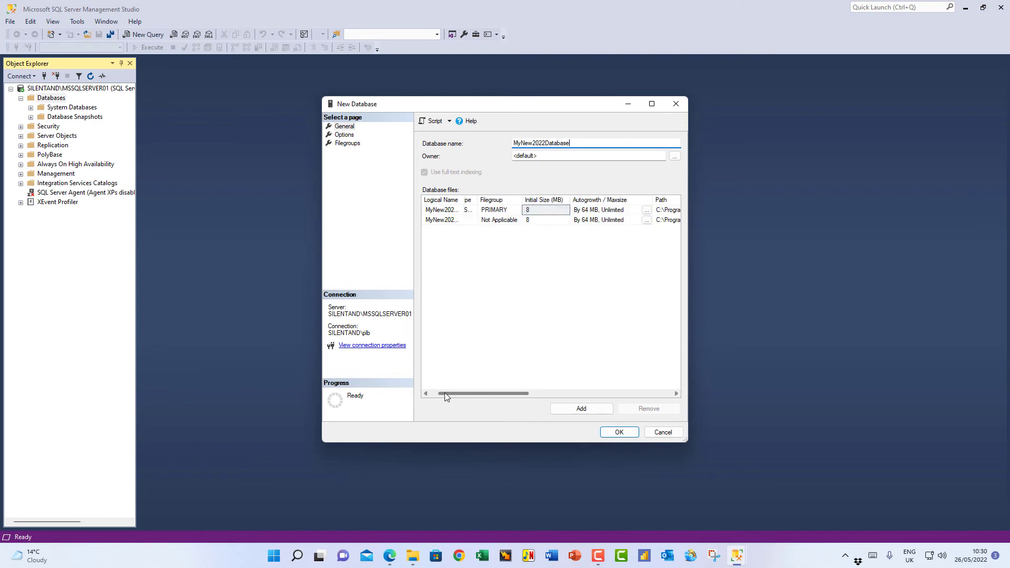
drag(445, 394, 436, 393)
click(619, 432)
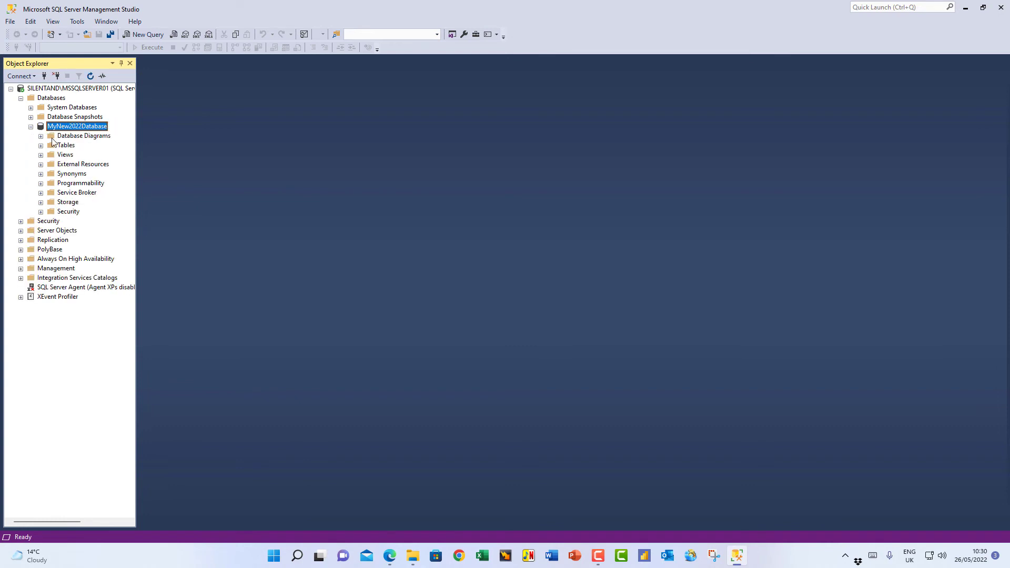
Start designing a new standard table in the Tables folder of MyNew2022Database.
click(31, 127)
right_click(66, 127)
right_click(58, 146)
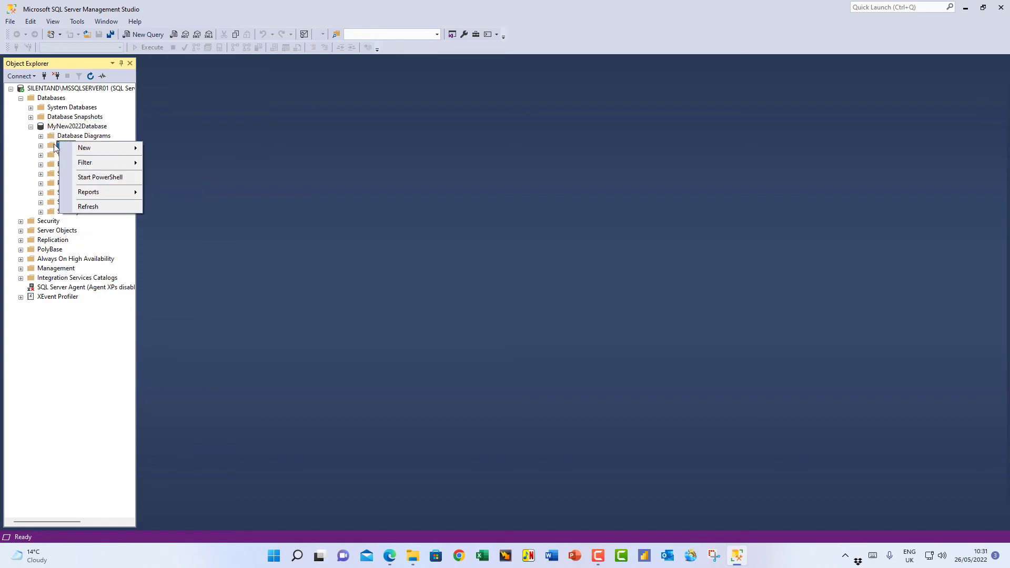
mouse_move(110, 149)
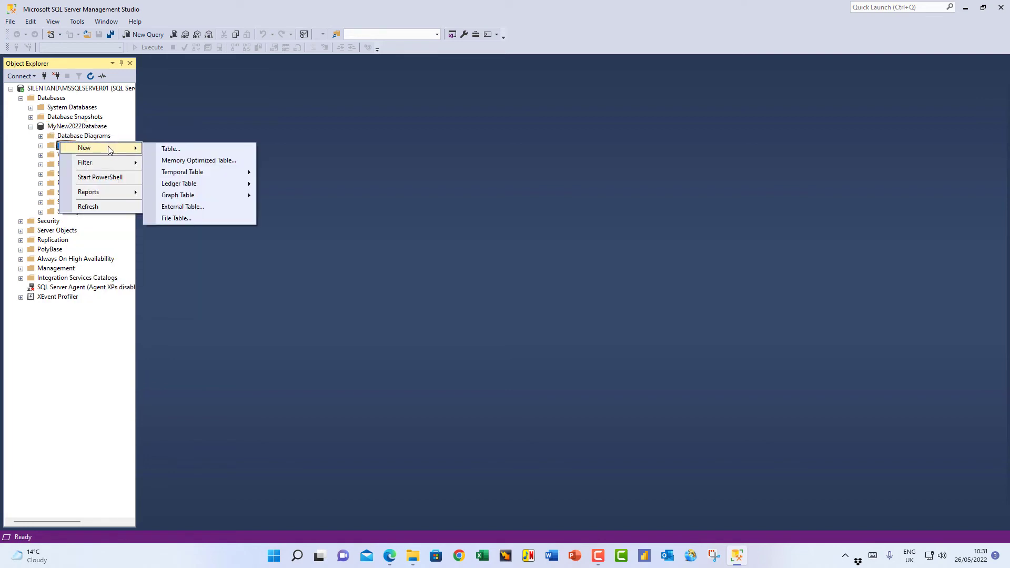
click(216, 150)
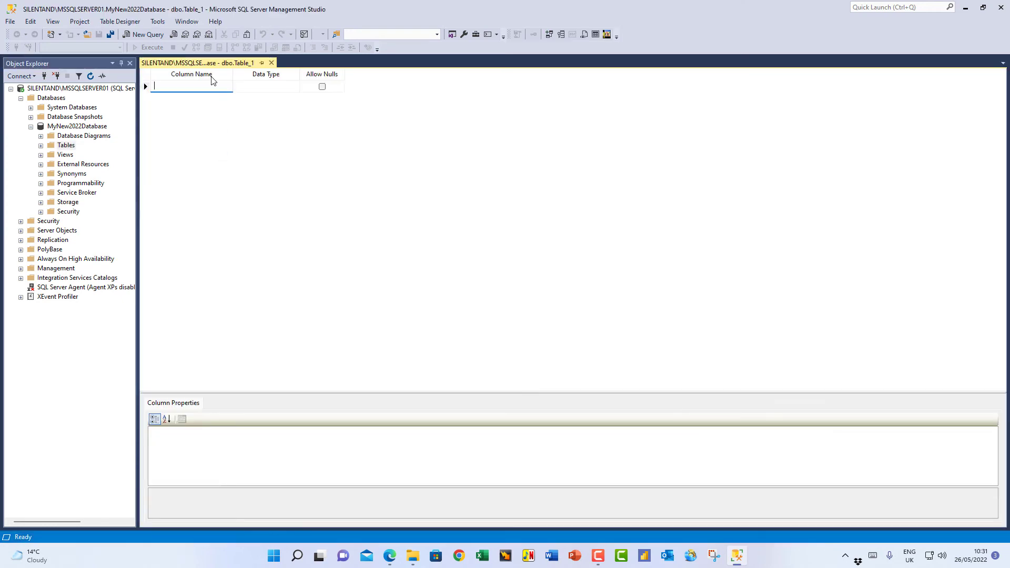
Define the table's first column as MyTextColumn with the data type varchar(50).
click(251, 78)
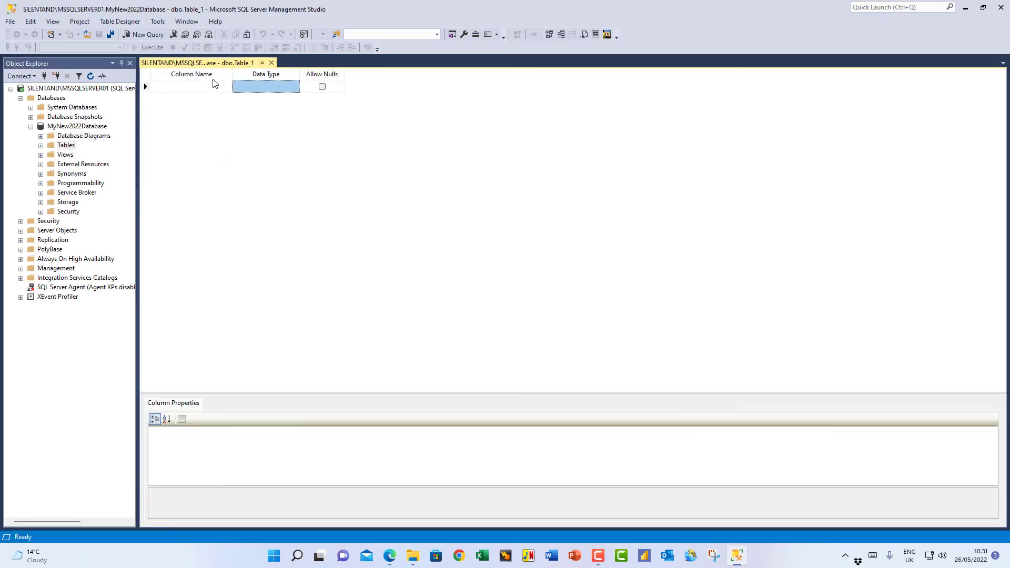
click(203, 82)
click(200, 87)
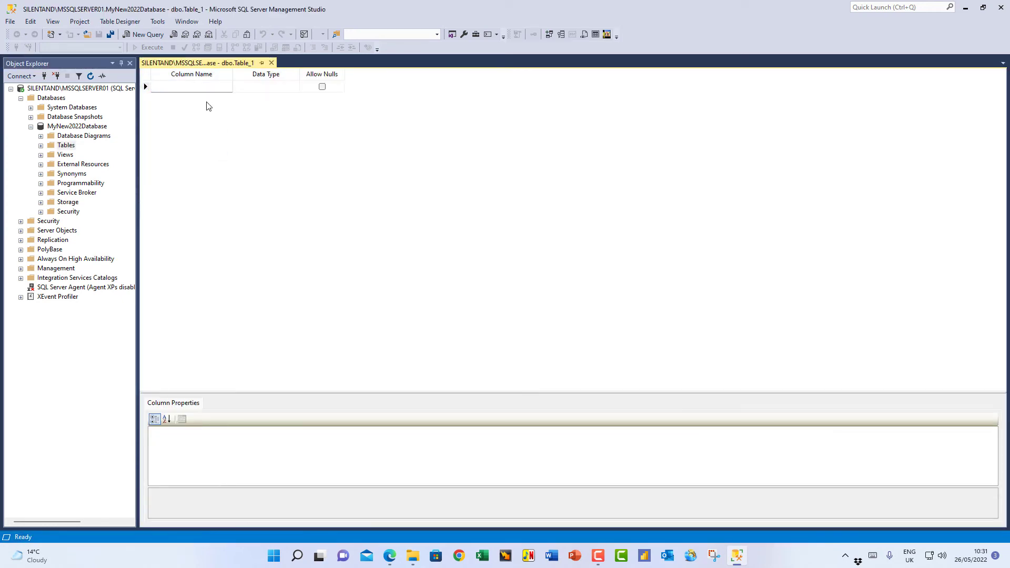
text(MyTextColumn)
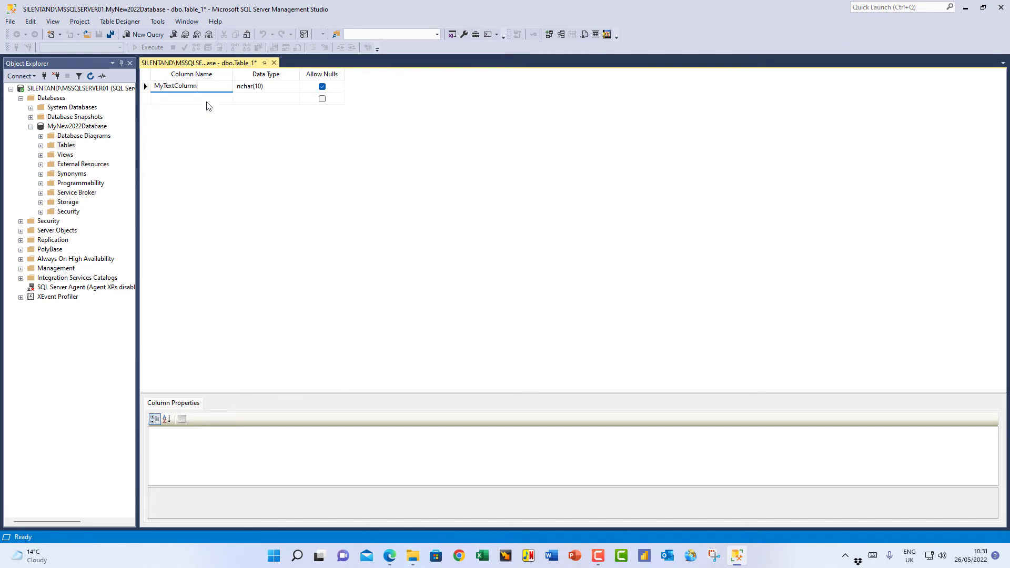
key(Tab)
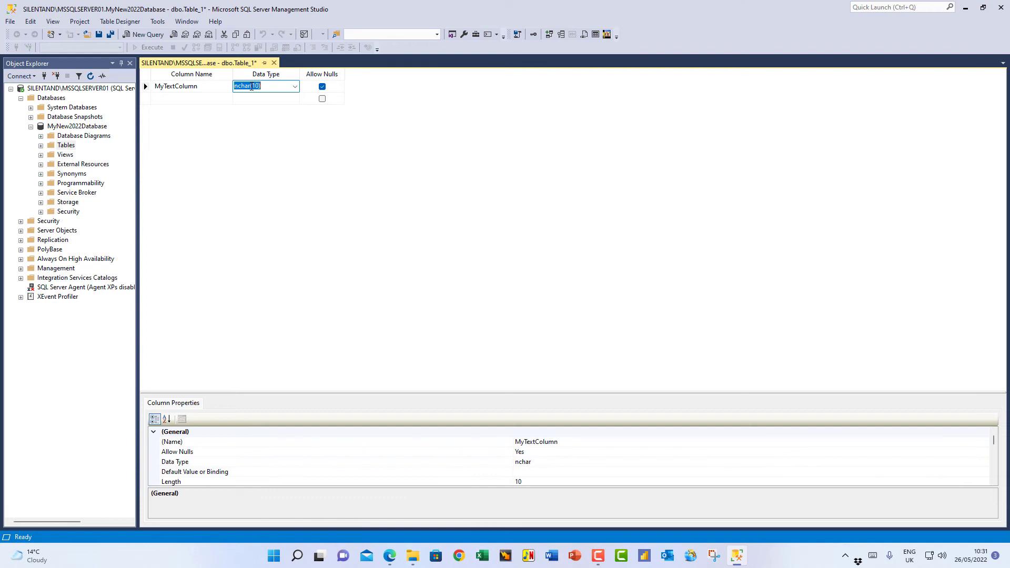
click(294, 86)
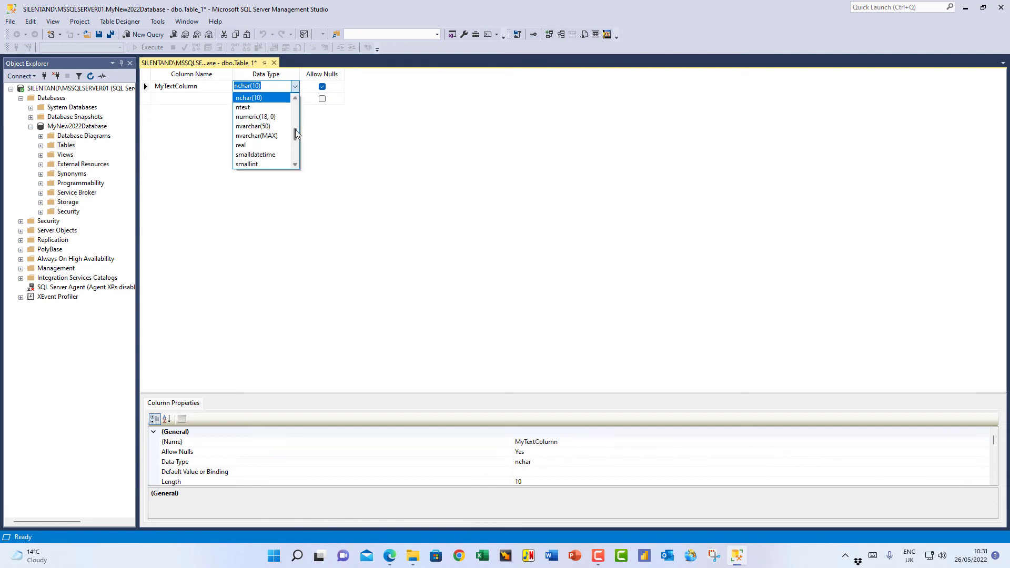
drag(295, 133, 298, 153)
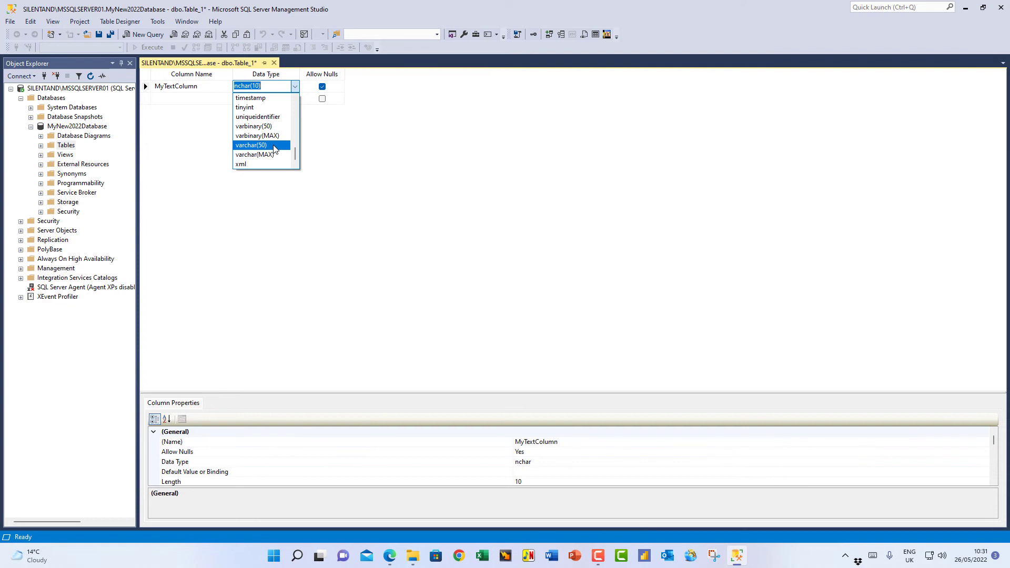
click(274, 145)
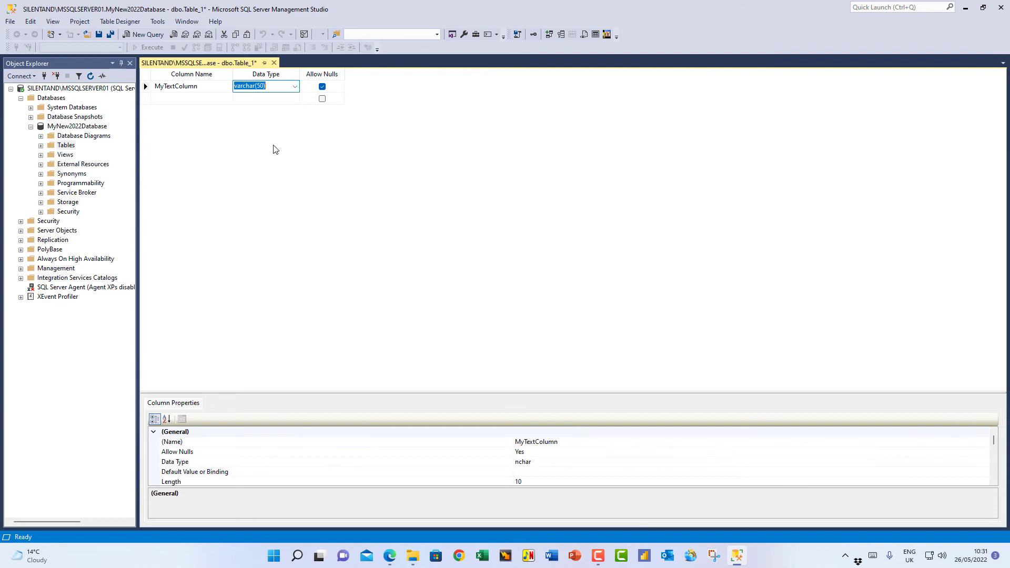
Add a second column named MyNumberColumn with the data type int.
click(203, 103)
text(MyNumber)
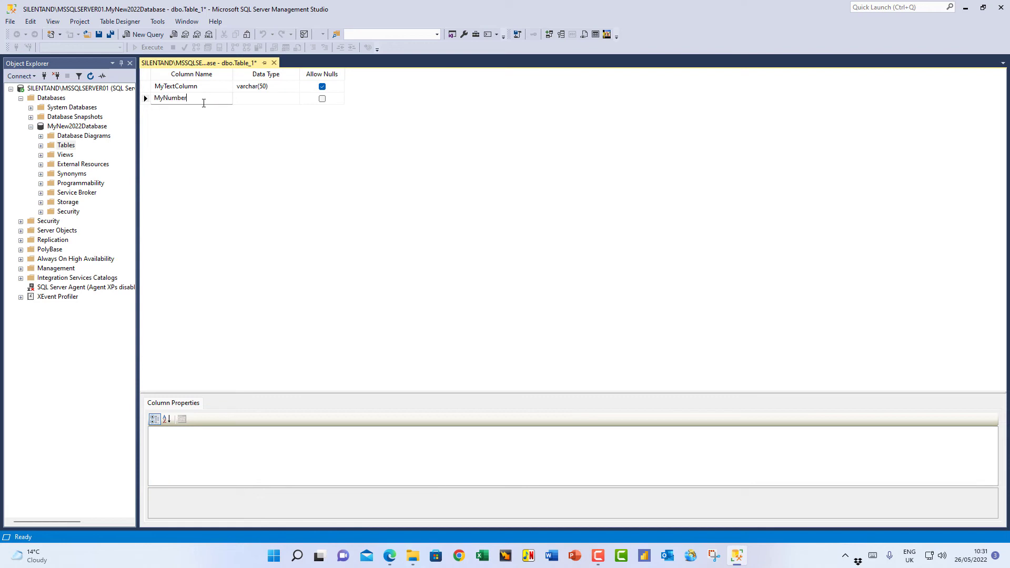
text(Column)
key(Tab)
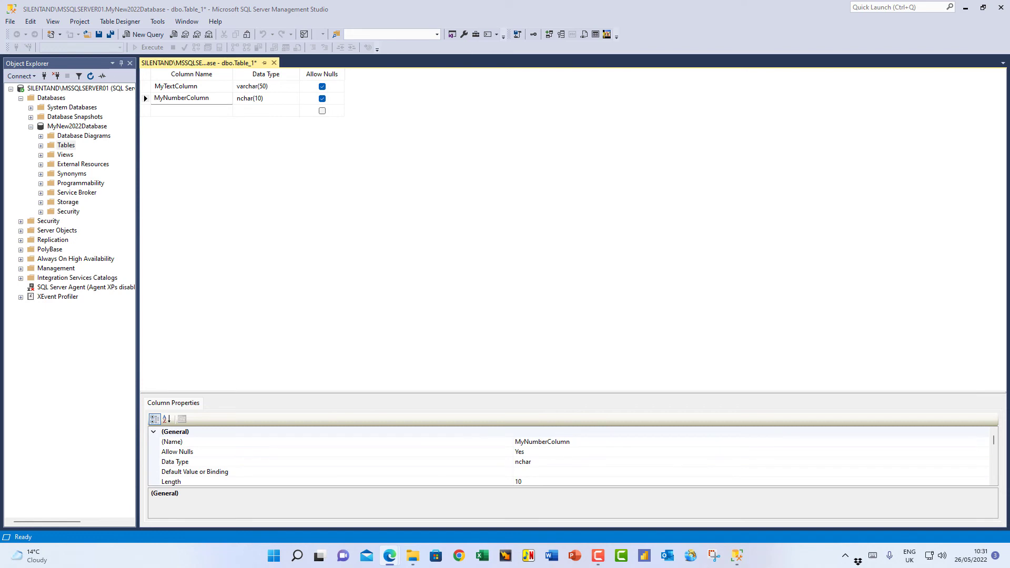
click(295, 99)
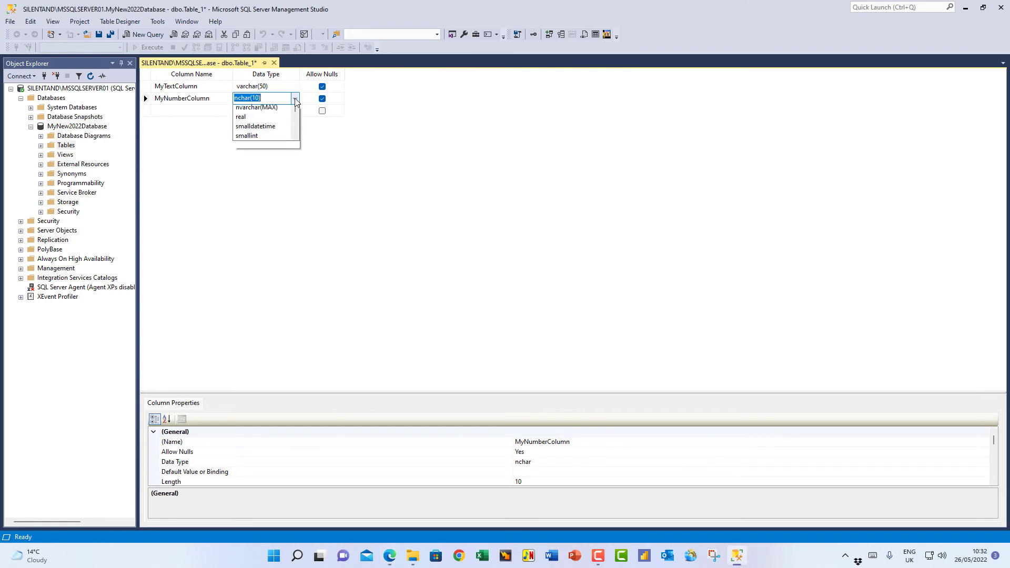
scroll(294, 118, up, 2)
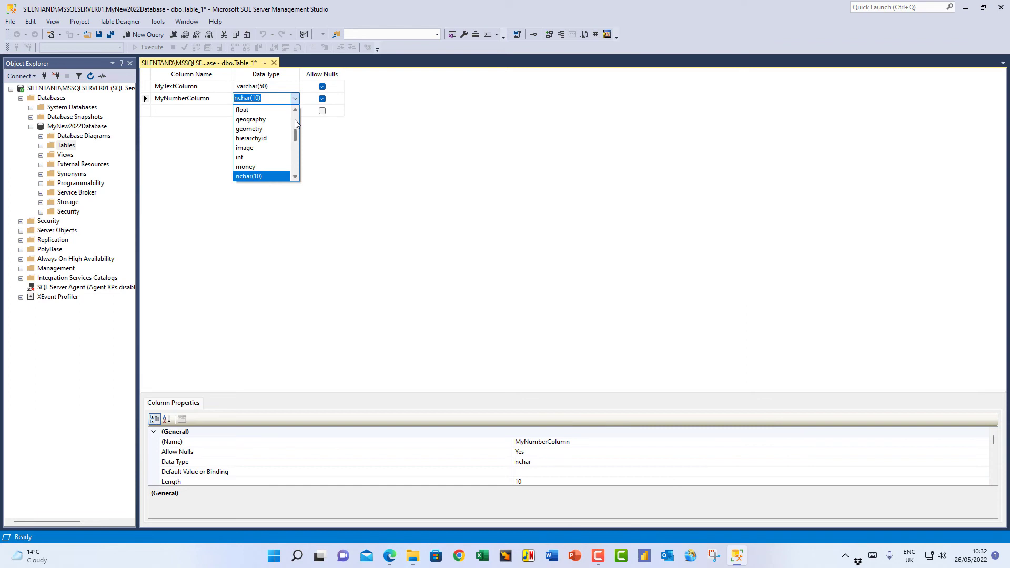
click(257, 158)
click(185, 111)
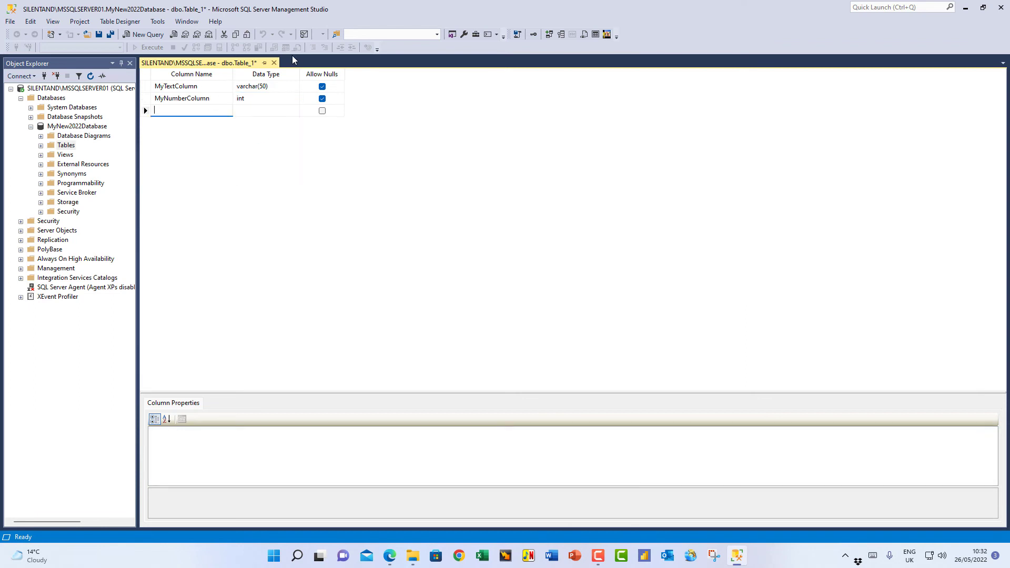
Close the table design and save the table under the name MyFirstTable.
click(274, 62)
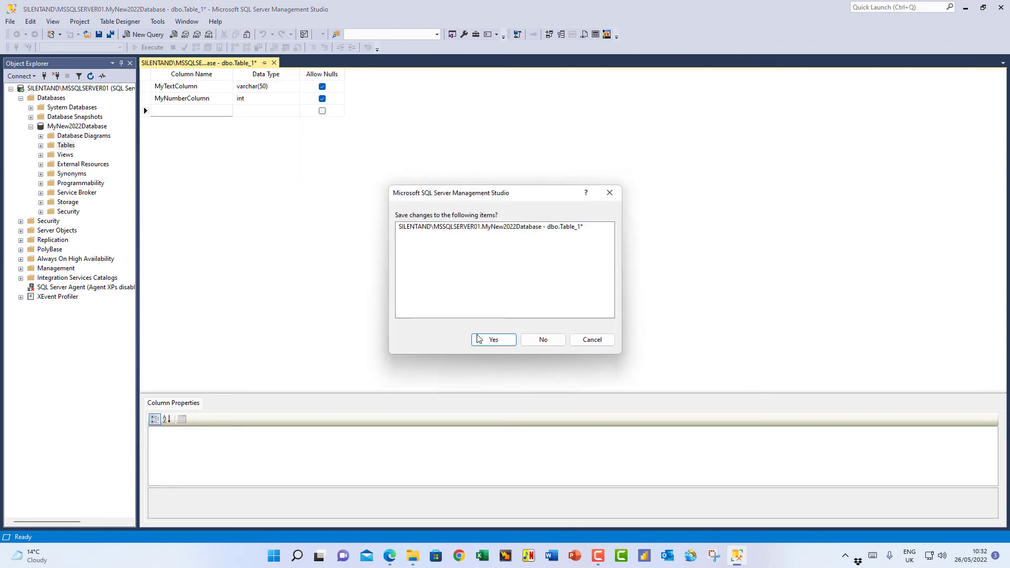
click(493, 342)
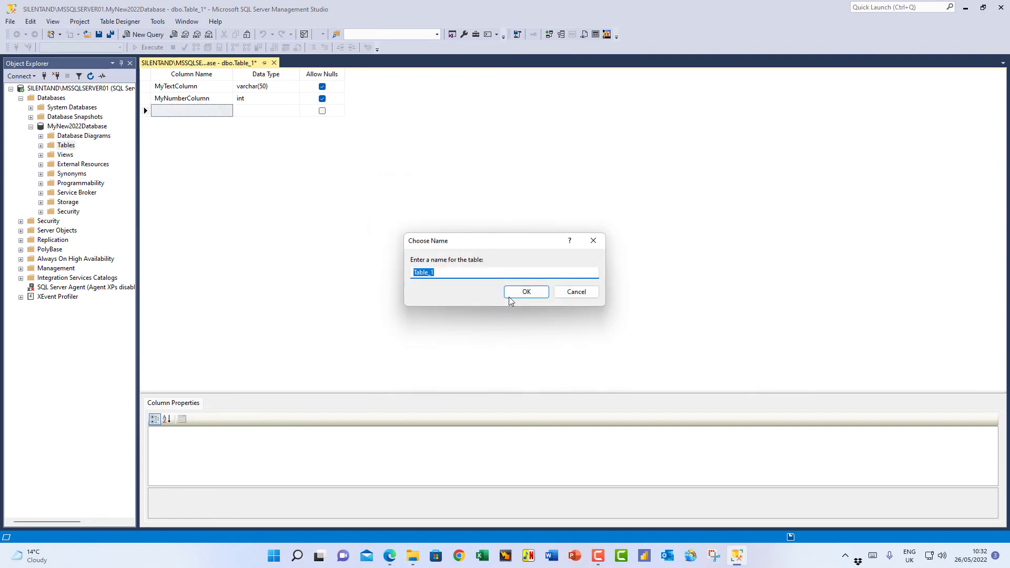
text(MyFirstTable)
key(Return)
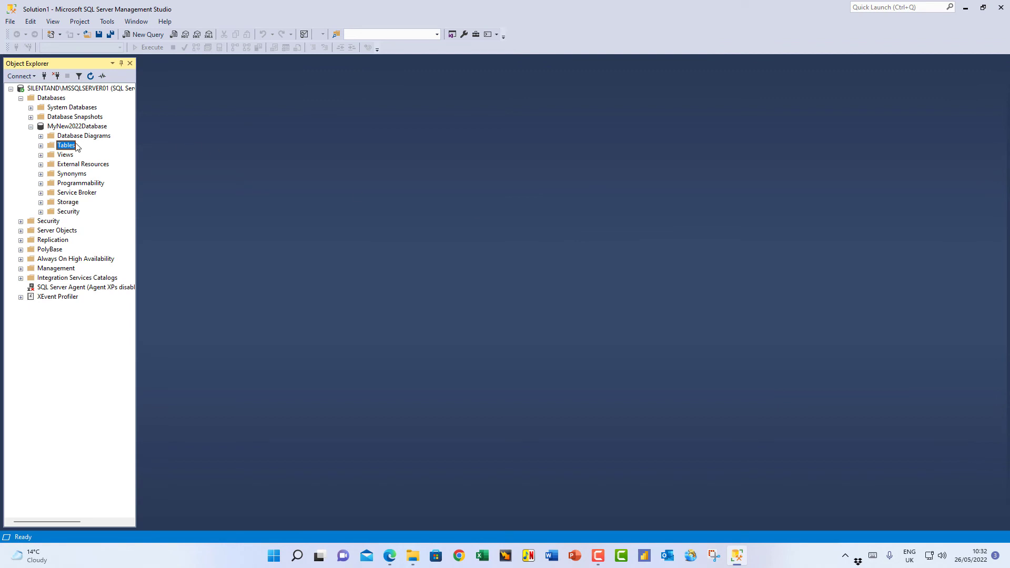
Expand and refresh the database's tables, and open the top 200 rows of dbo.MyFirstTable for editing.
click(41, 146)
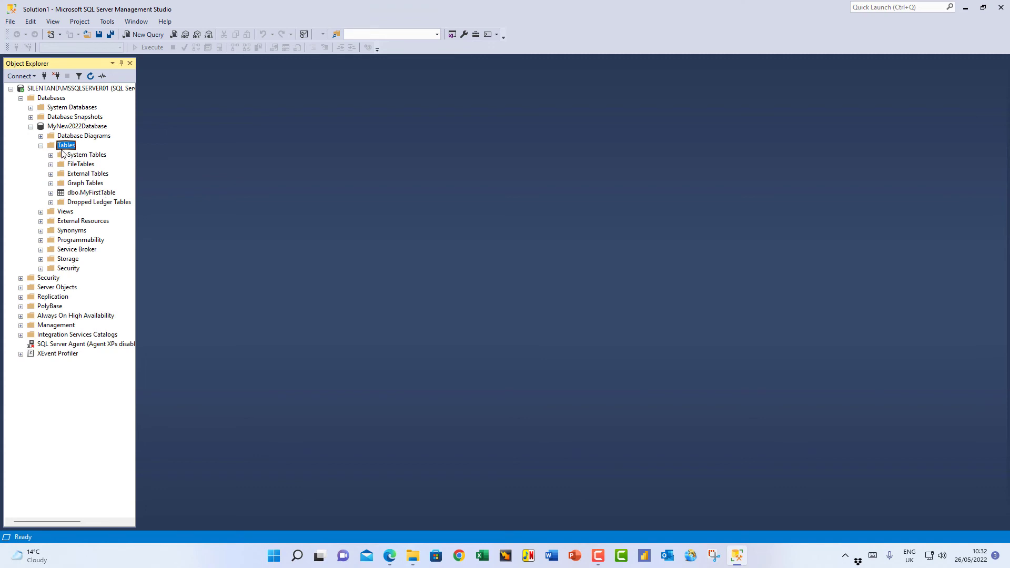
click(91, 81)
right_click(79, 194)
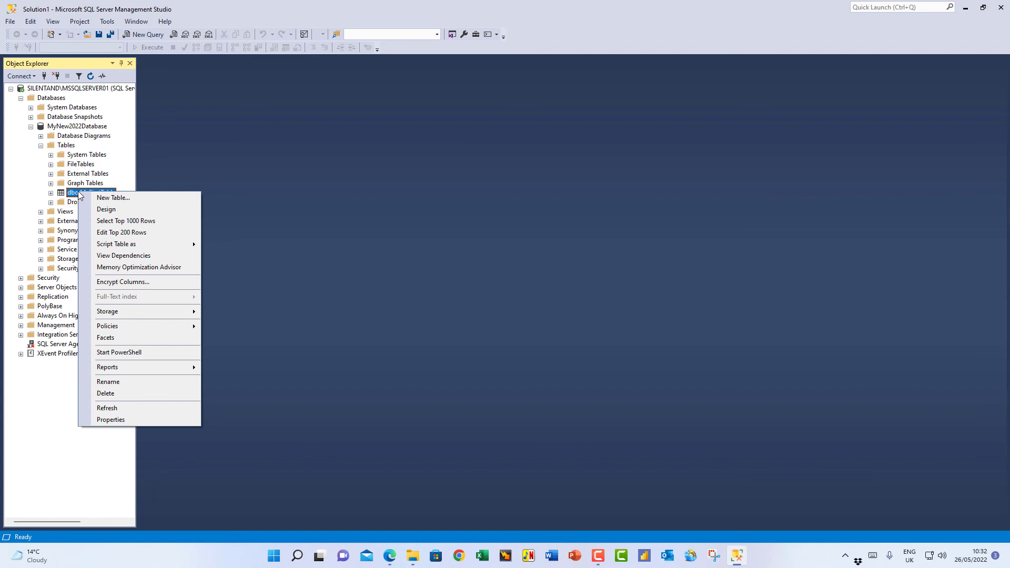
click(140, 232)
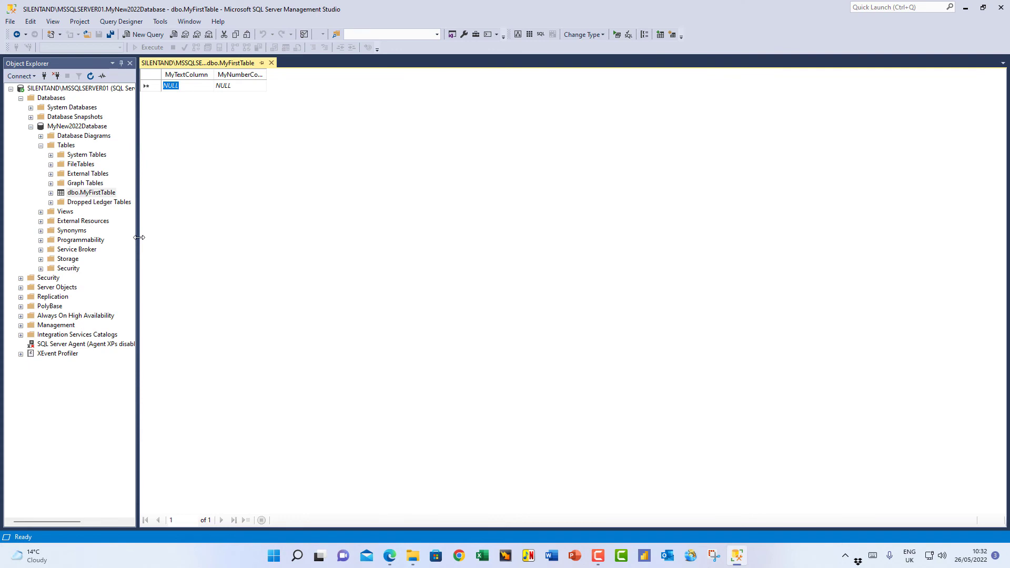
Enter two rows in MyFirstTable, "Text" with 1 and "More text" with 2, and close the row editor.
text(Text)
key(Tab)
text(1)
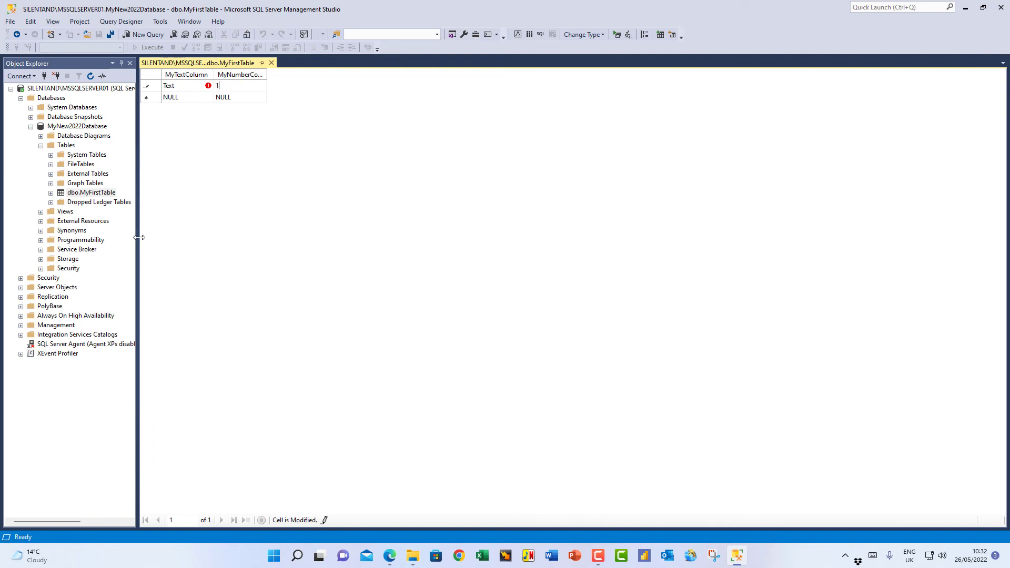
key(Tab)
text(More text)
key(Tab)
key(Delete)
text(2)
key(Tab)
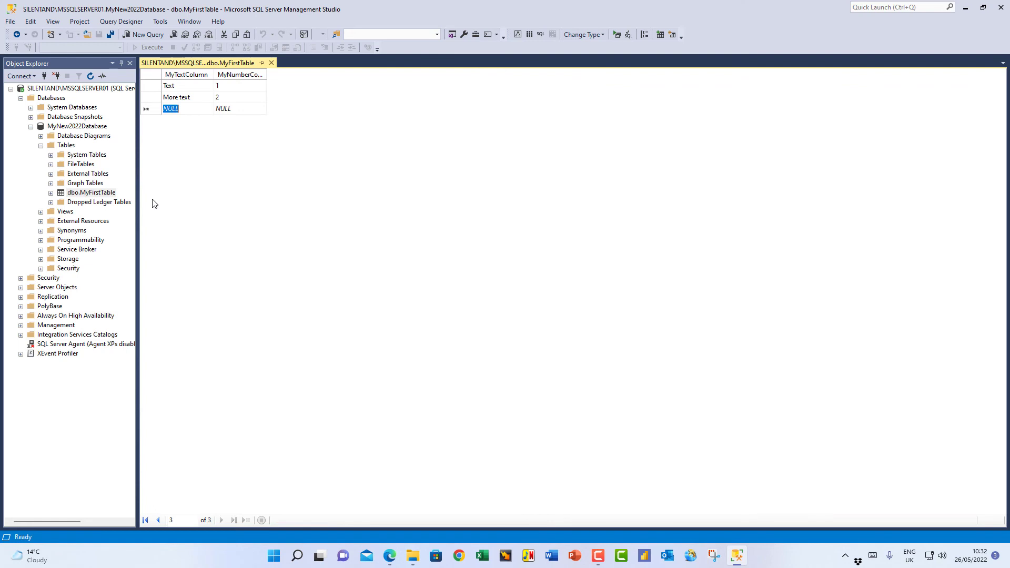
click(271, 63)
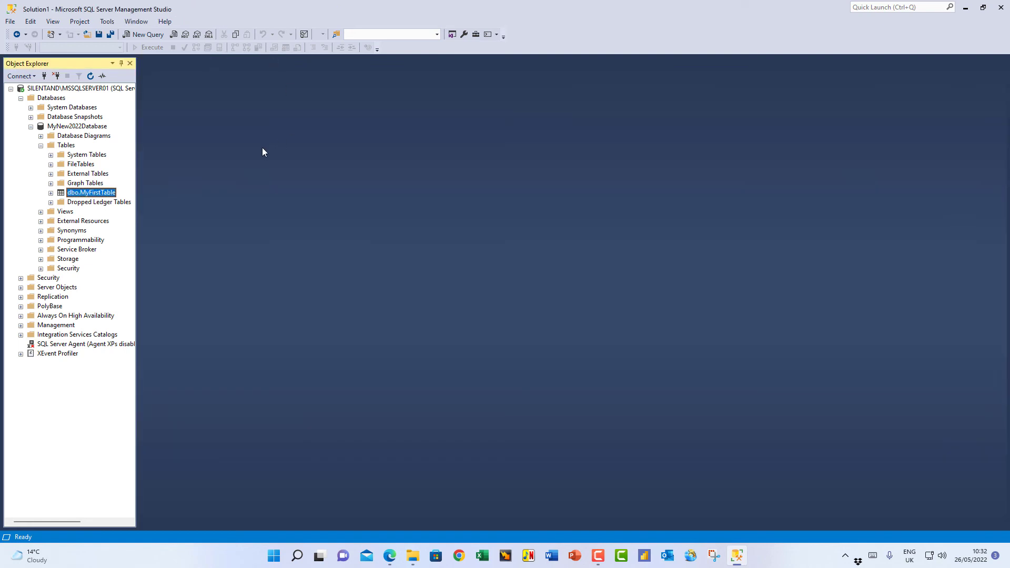
Reopen MyFirstTable's rows for editing, try entering "ewwe" in a third row, discard the entry and close the editor.
right_click(104, 194)
click(151, 237)
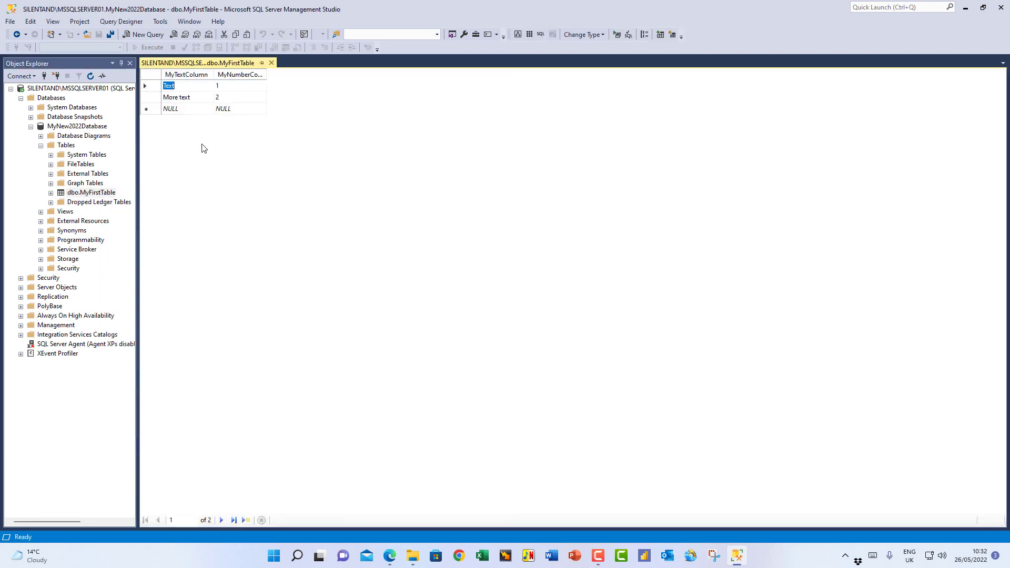
click(184, 110)
text(ewwe)
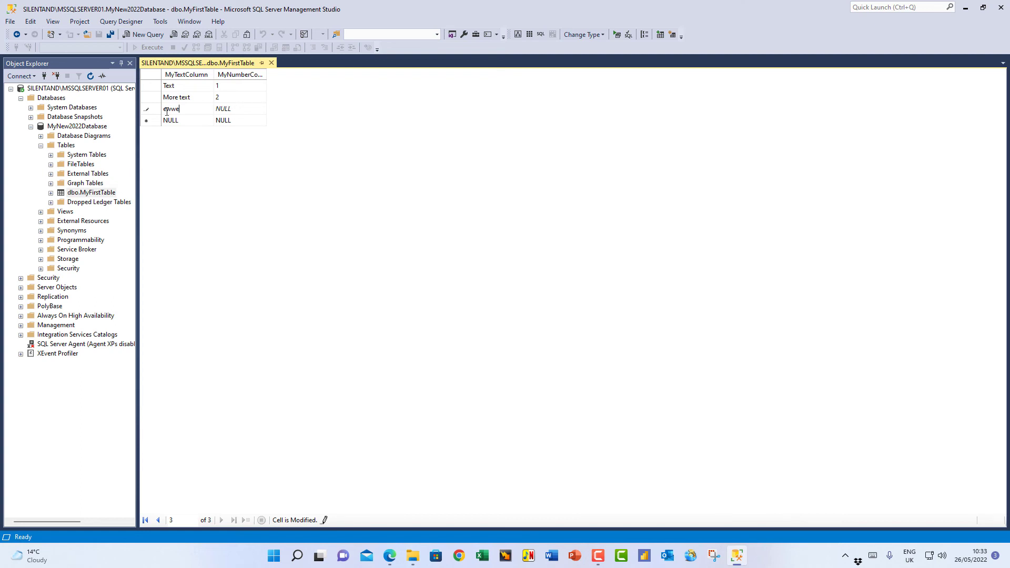
key(Escape)
click(272, 62)
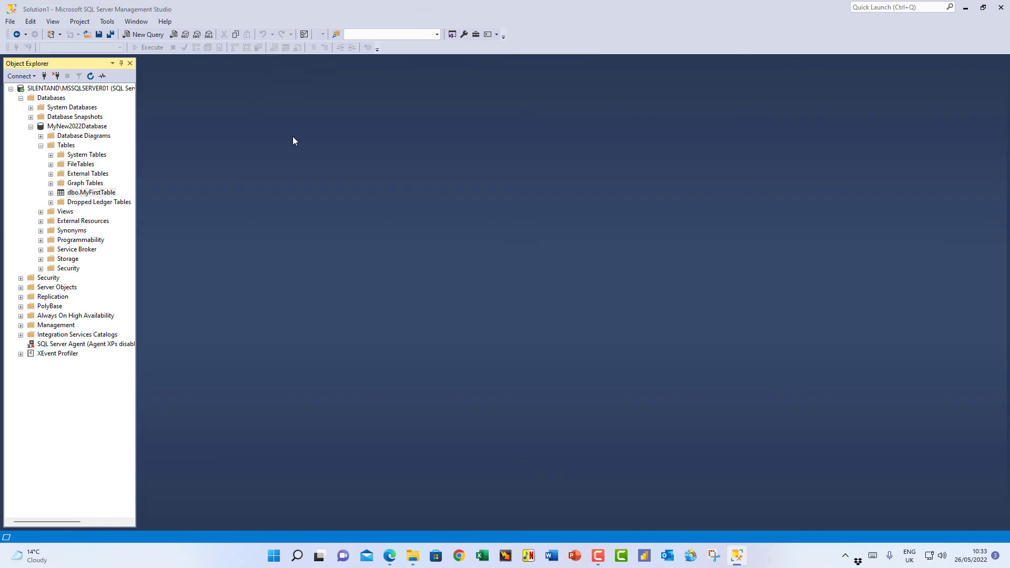
Select the top 1000 rows of dbo.MyFirstTable, and examine the returned rows and the generated SELECT statement.
right_click(91, 193)
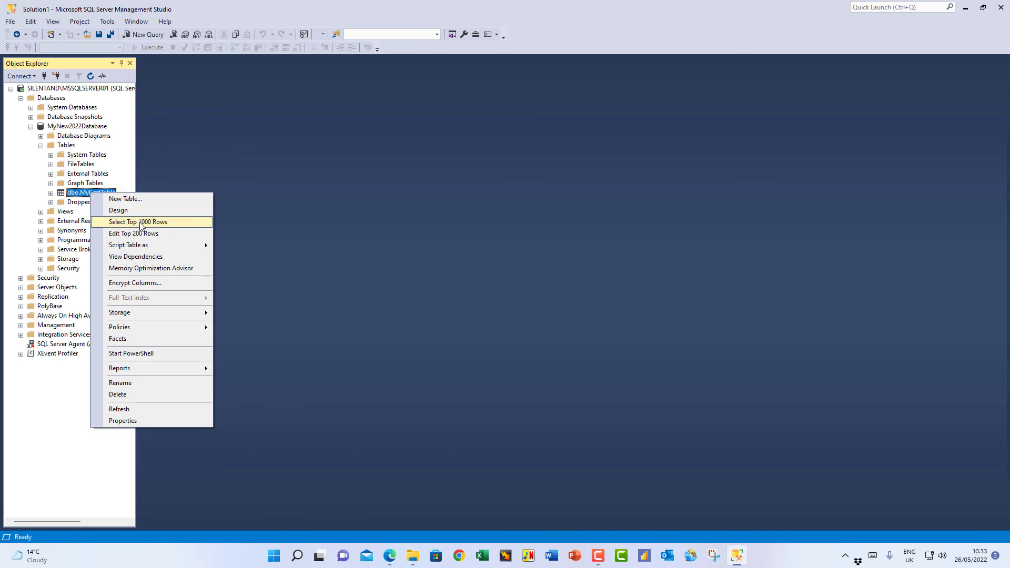
click(140, 222)
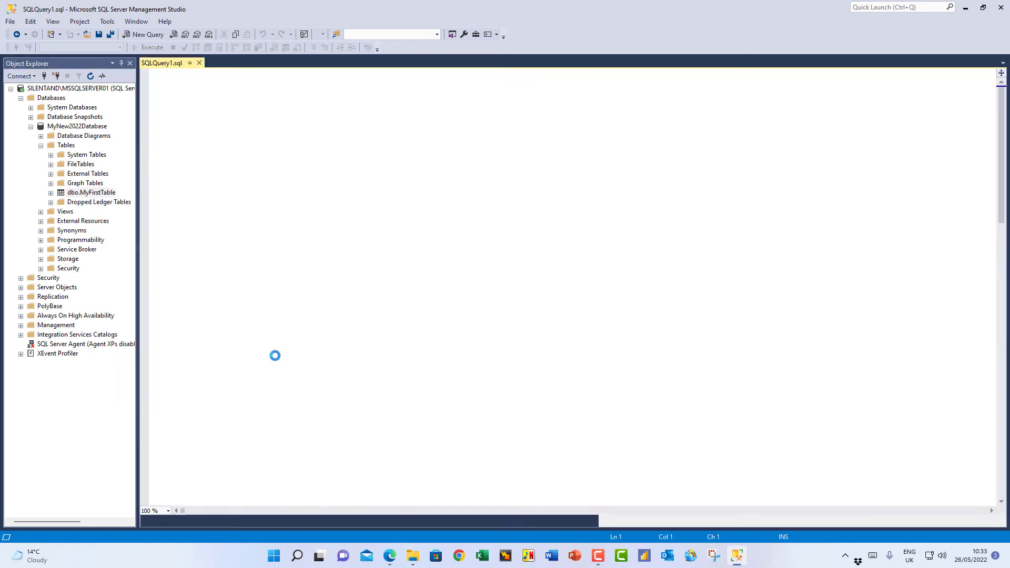
click(150, 320)
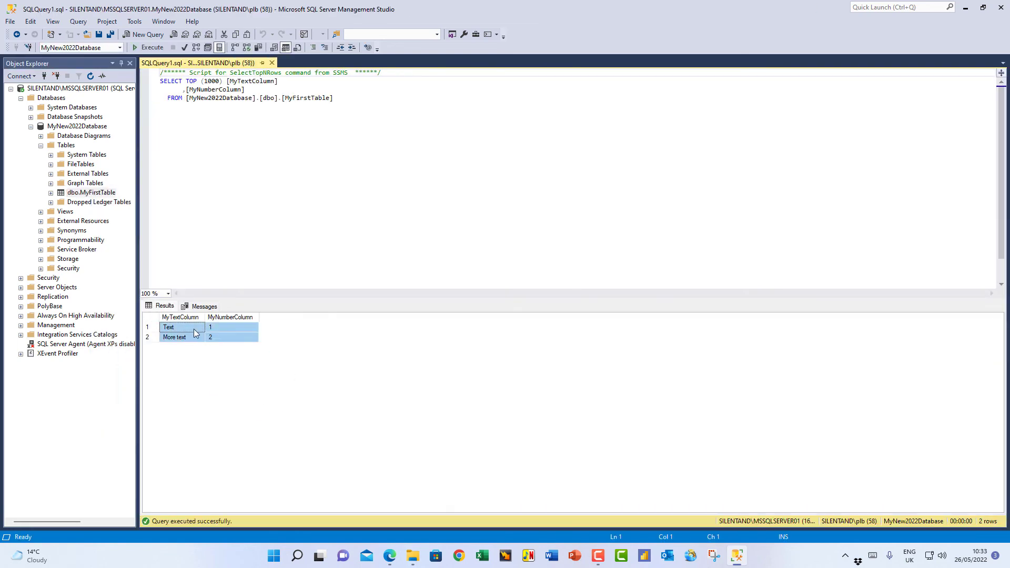
click(214, 337)
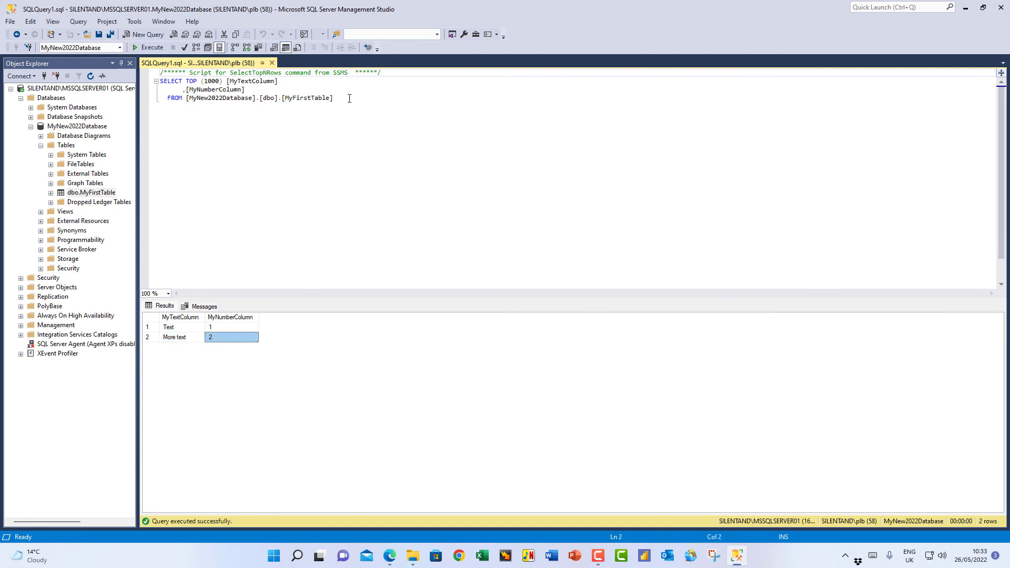
drag(334, 97, 160, 81)
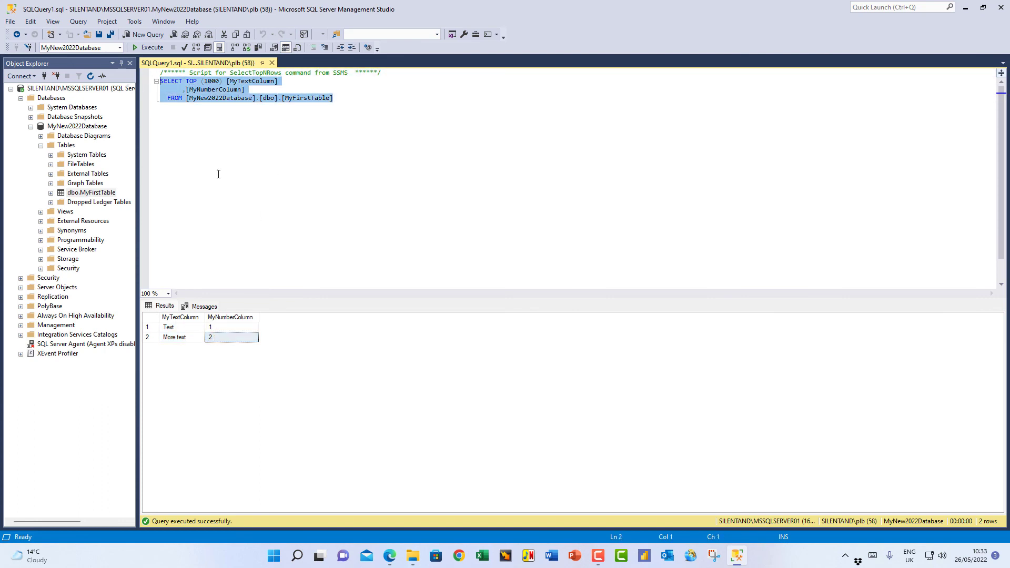
Try adding a line reading "T_SQL" beneath the SELECT statement, and remove that line again.
click(368, 129)
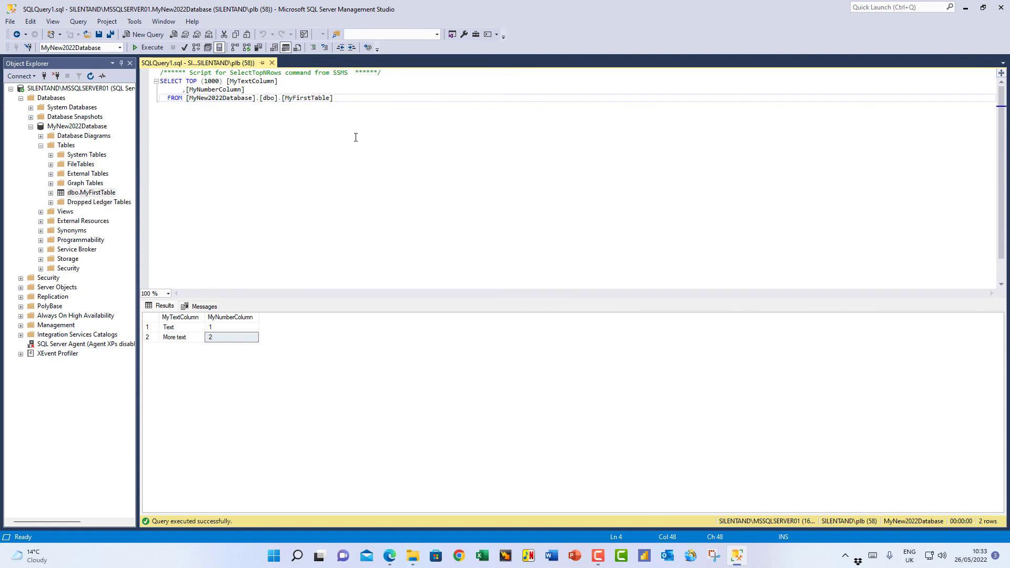
key(Return)
text(T-SQL)
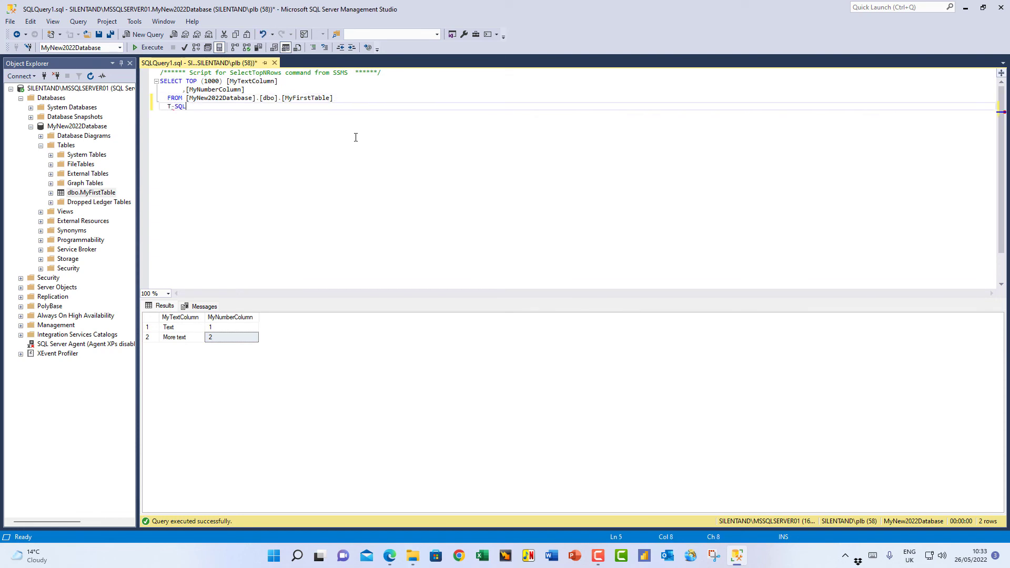
key(BackSpace)
key(BackSpace)
key(BackSpace)
key(BackSpace)
key(BackSpace)
key(BackSpace)
key(BackSpace)
key(BackSpace)
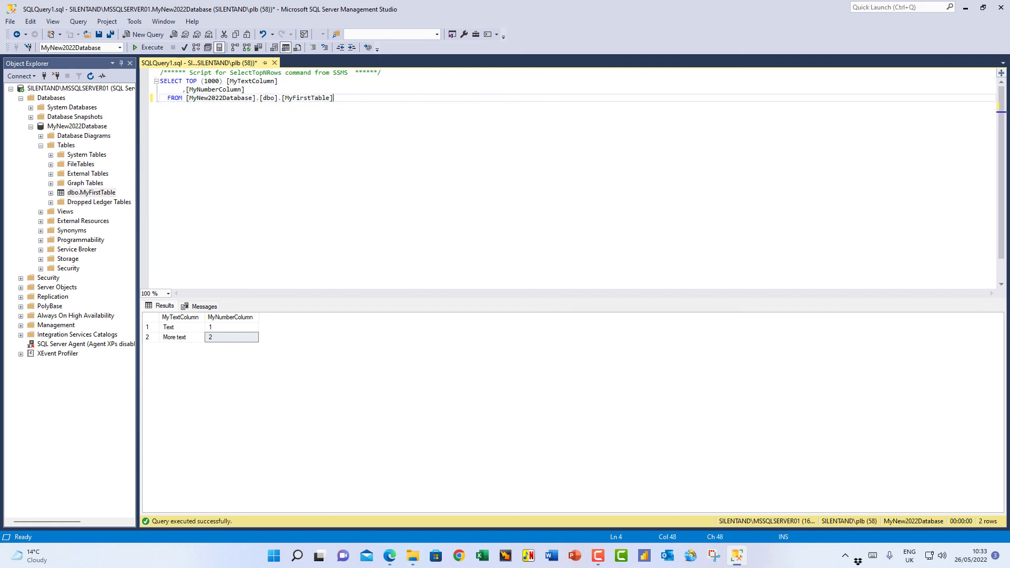
Switch to the Udemy pages in Microsoft Edge and review the title of the course "SQL Server Essentials in an hour: The SELECT statement".
key(alt+Tab)
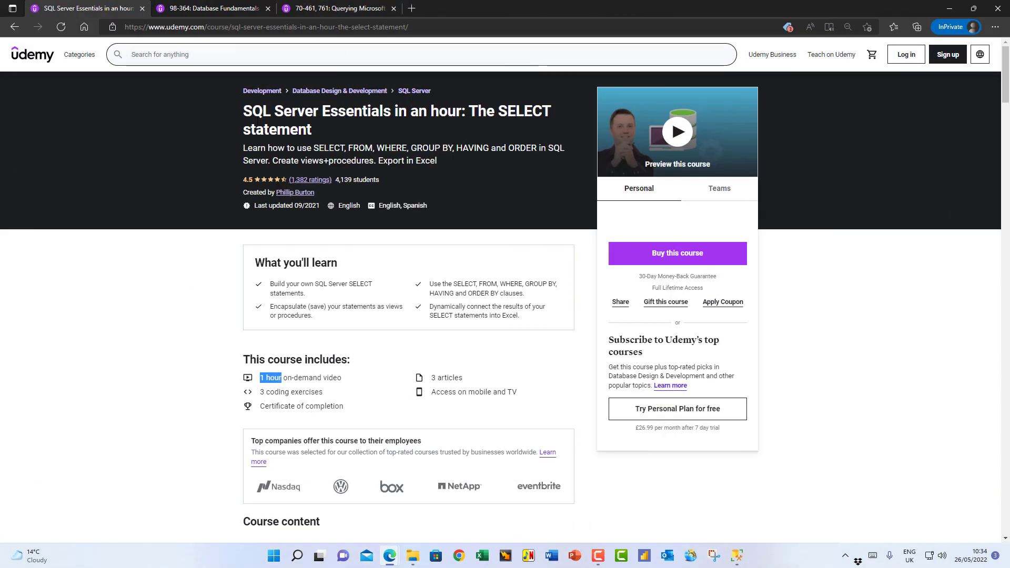
drag(243, 111, 468, 113)
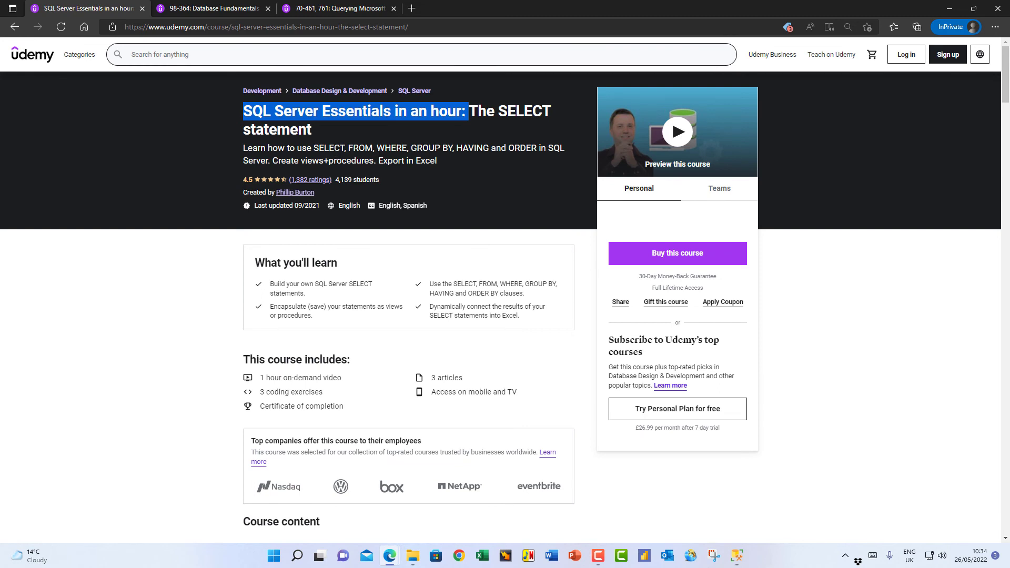
click(448, 162)
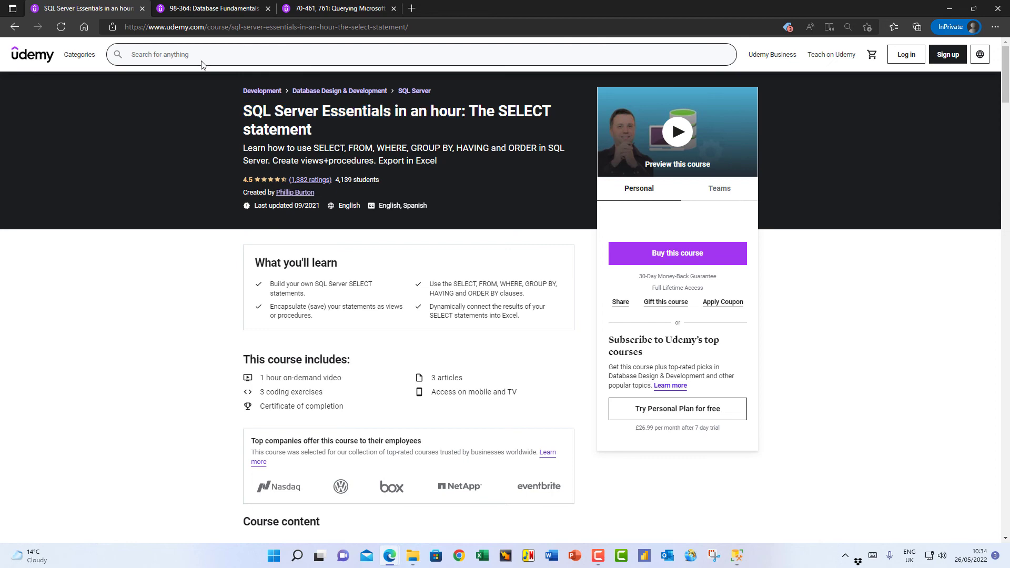
Open the "98-364: Database Fundamentals" course page and examine its video length and the listed SELECT, INSERT, JOIN and constraints topics.
click(202, 9)
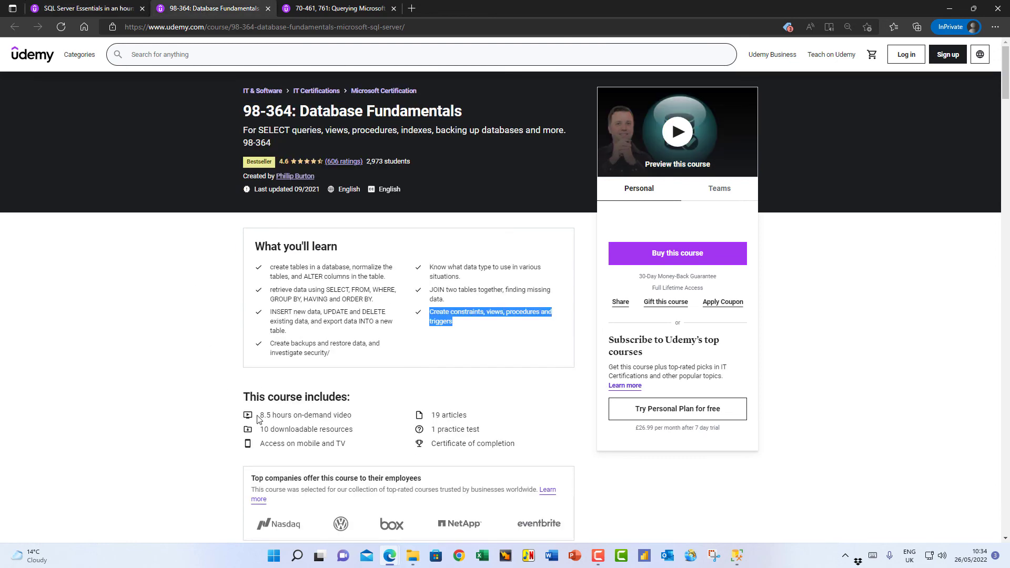
drag(261, 417, 352, 416)
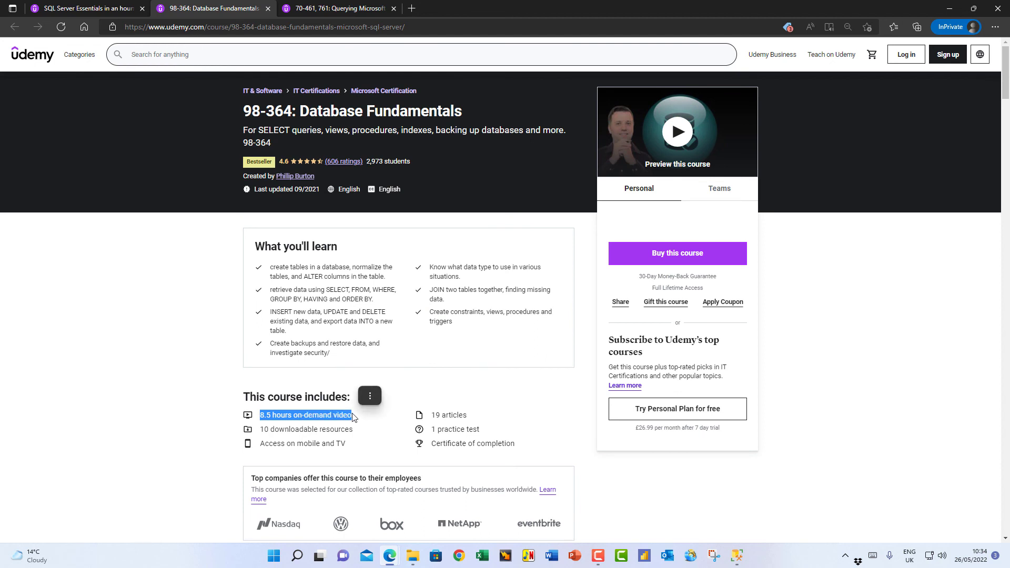
double_click(337, 290)
triple_click(357, 293)
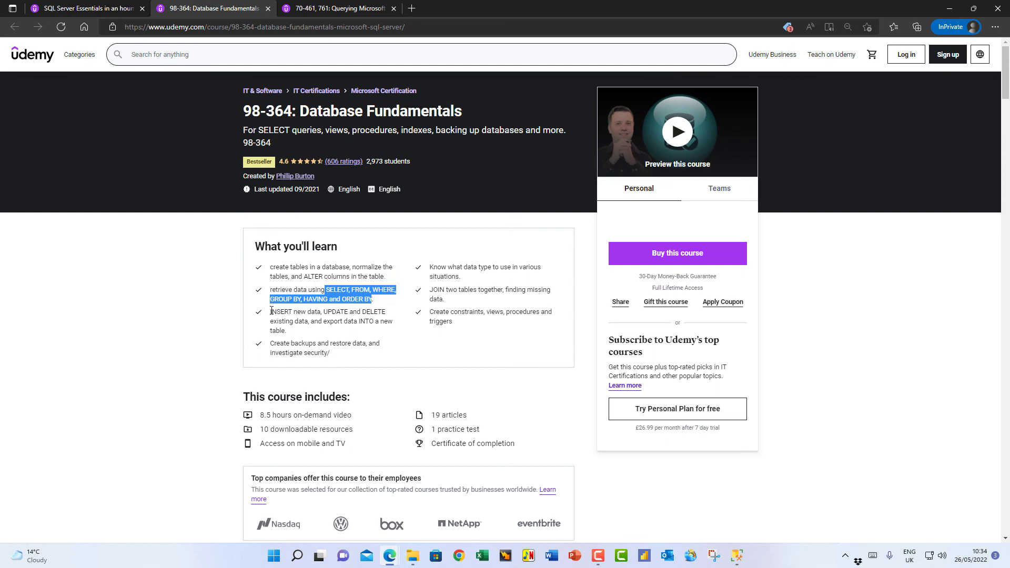
drag(271, 312, 385, 313)
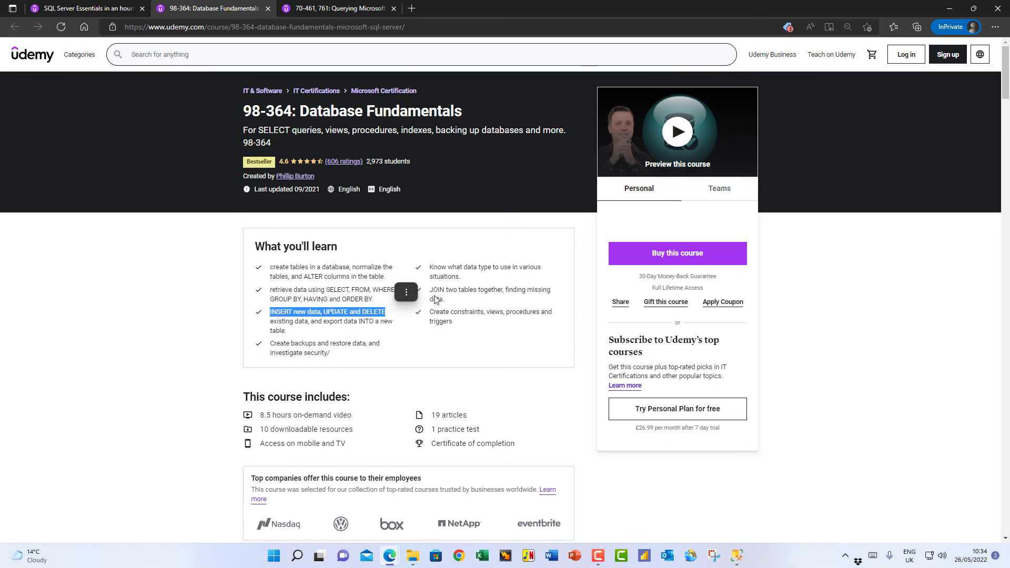
drag(433, 290, 508, 290)
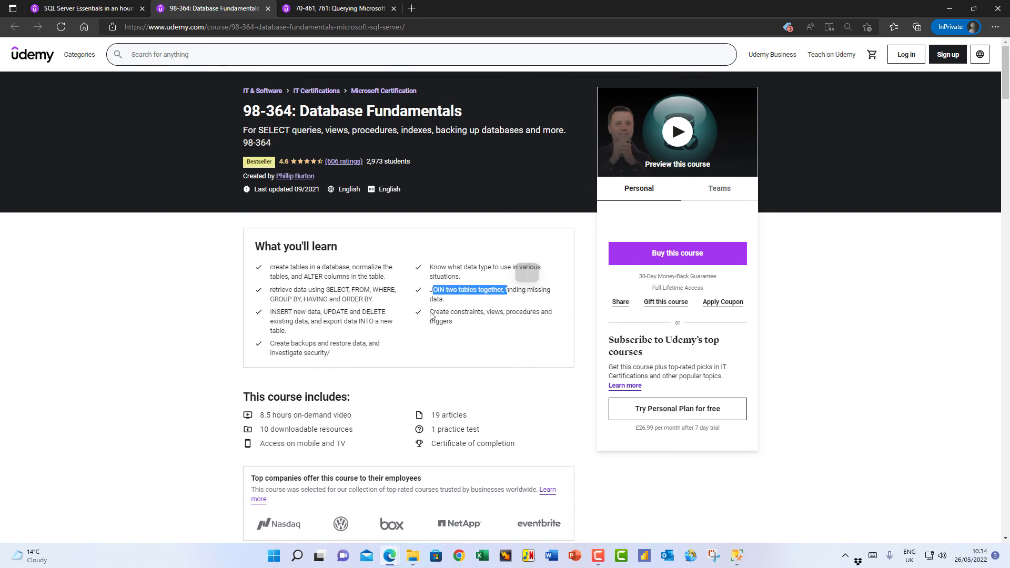
drag(430, 315, 454, 322)
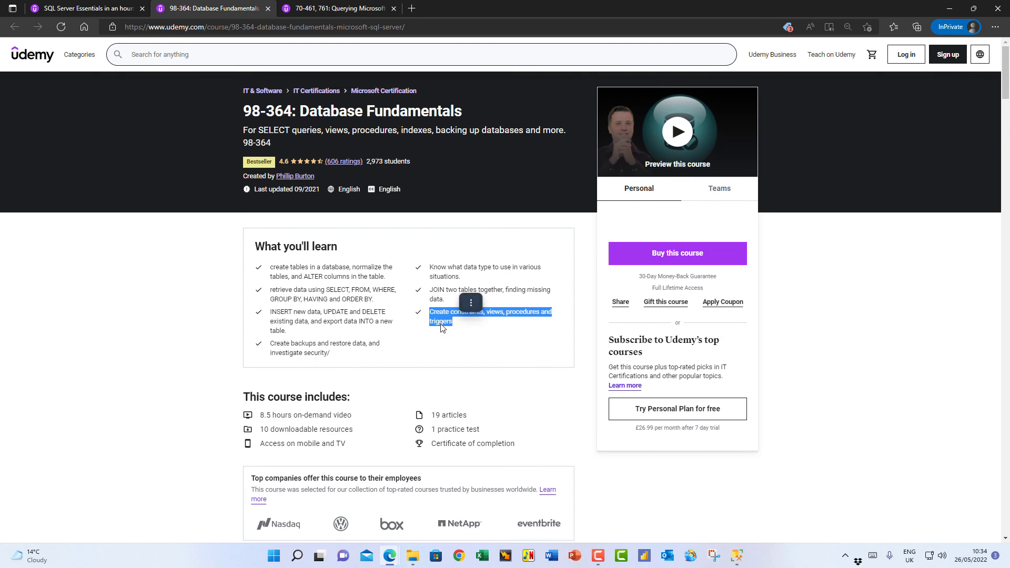
Open the "70-461, 761: Querying Microsoft SQL Server with Transact-SQL" course page and examine its title, video length and listed learning topics.
click(352, 13)
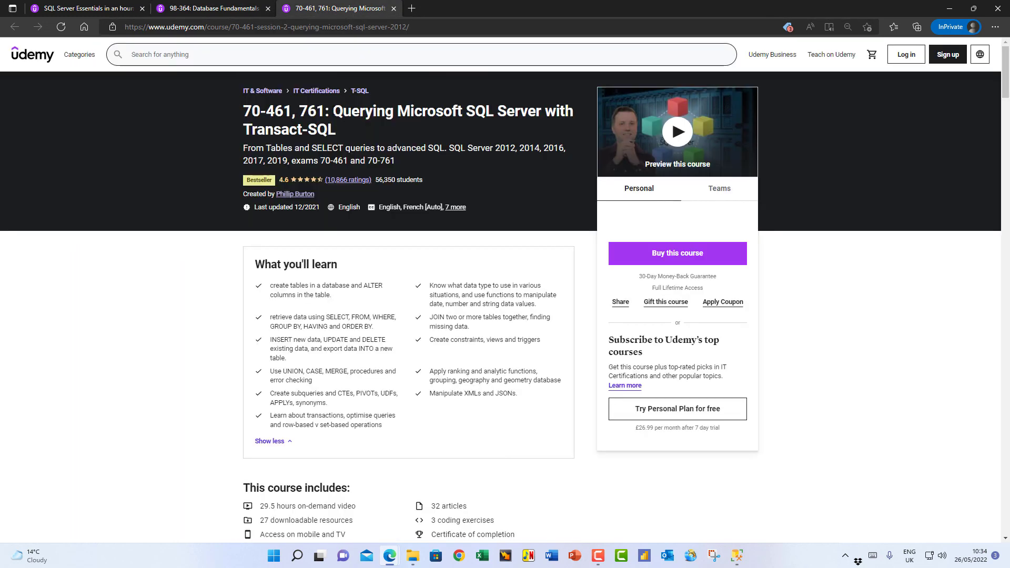
drag(333, 112, 339, 146)
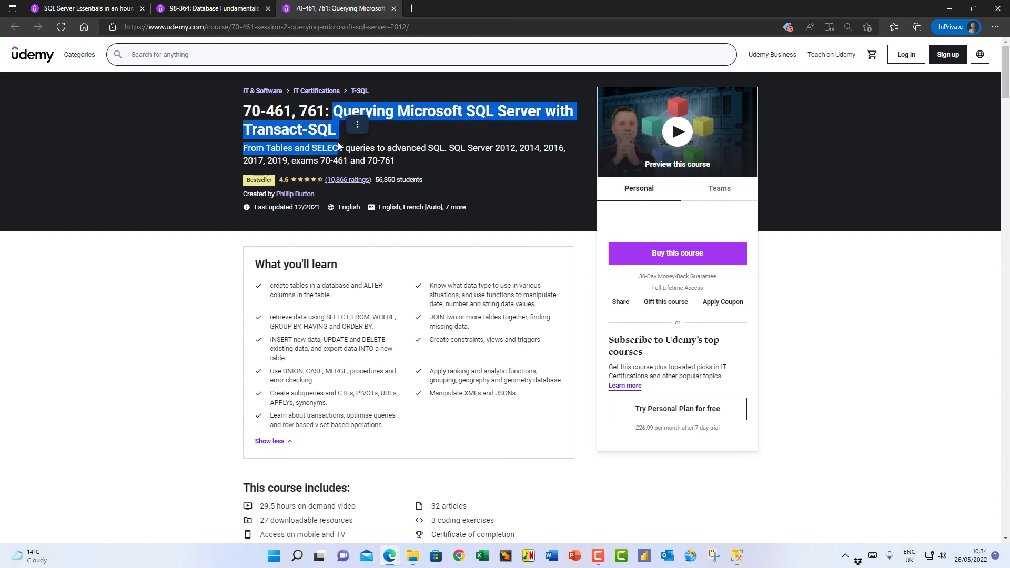
click(350, 129)
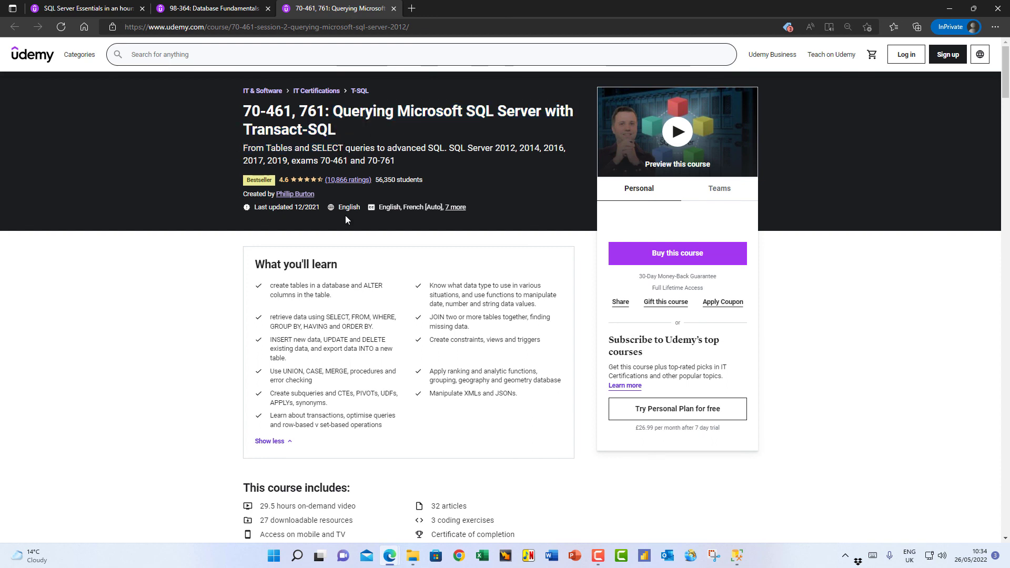
drag(260, 506, 275, 507)
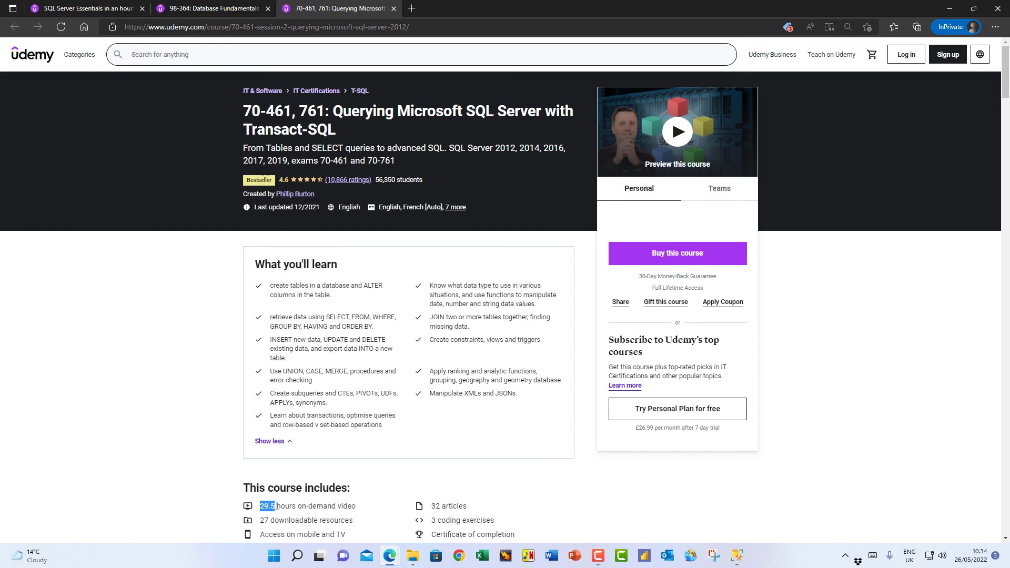
drag(270, 340, 390, 345)
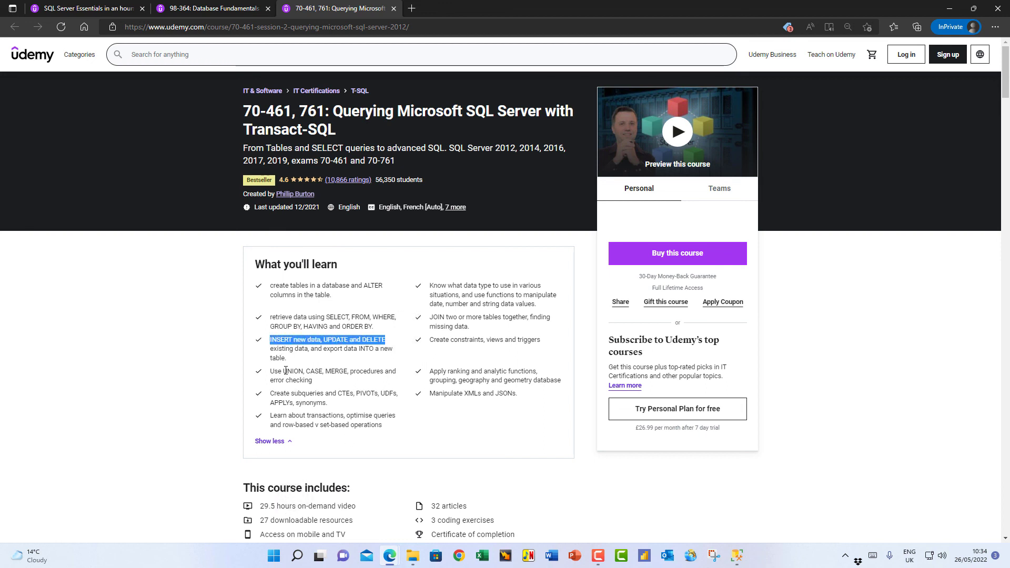
drag(283, 371, 355, 395)
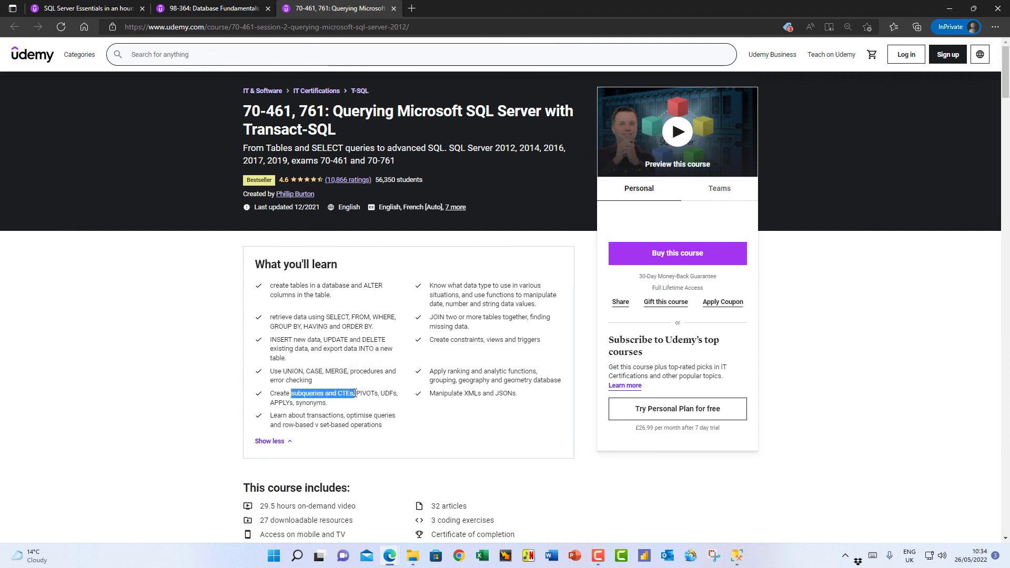
click(357, 405)
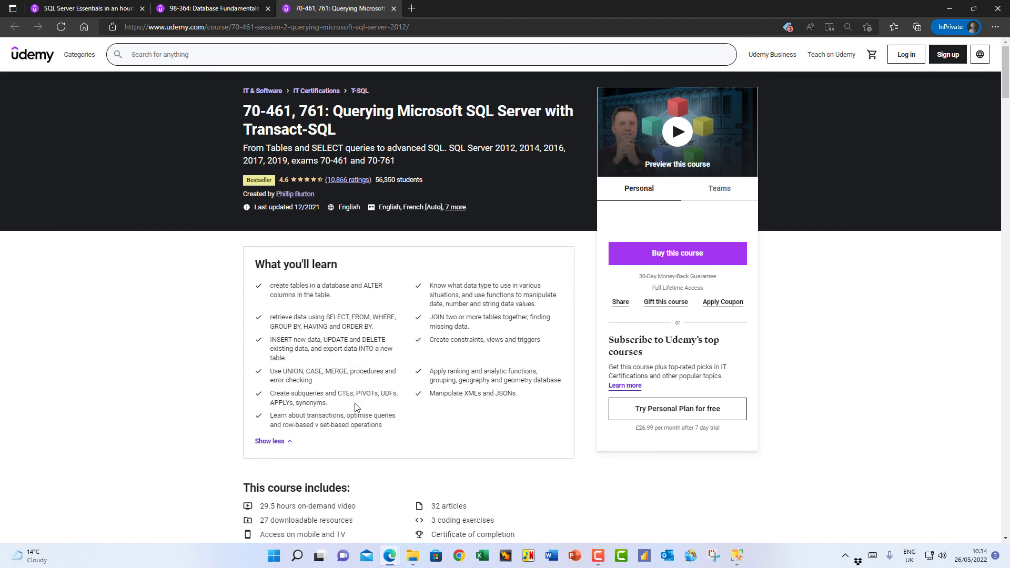